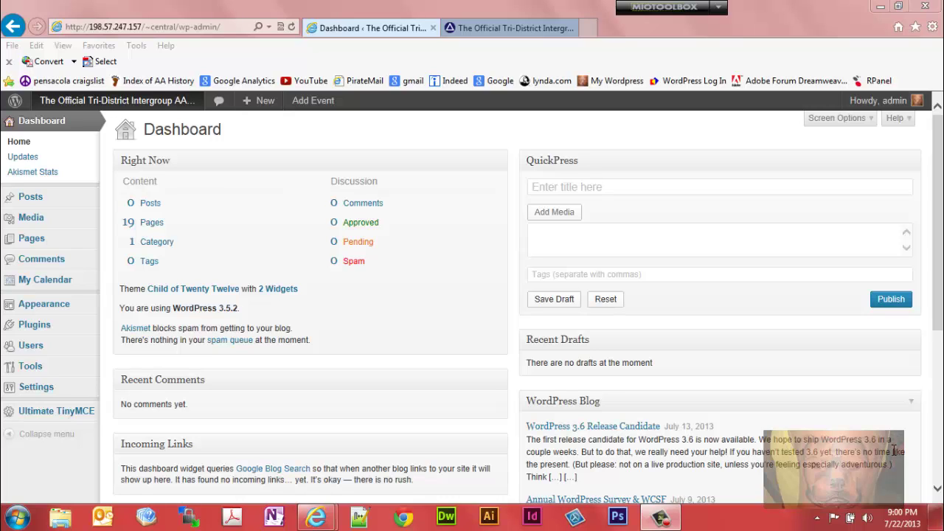
- Open the Sunday AA Meetings page for editing from the list of all pages
{"action": "mouse_move", "coordinate": [70, 203]}
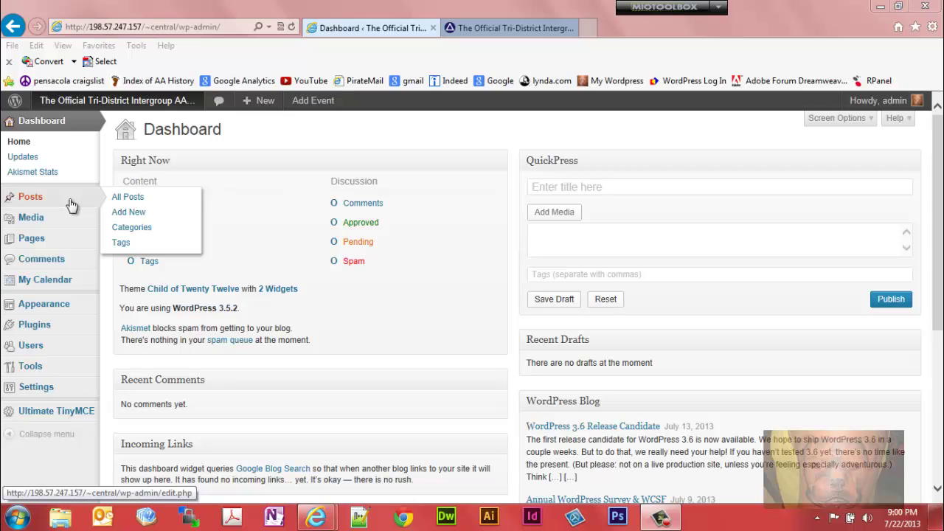
{"action": "mouse_move", "coordinate": [71, 241]}
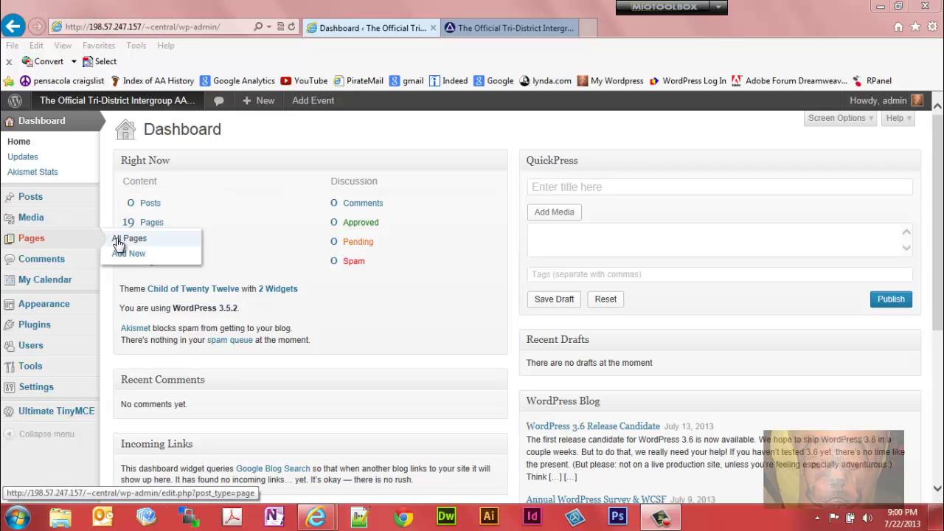
{"action": "left_click", "coordinate": [118, 242]}
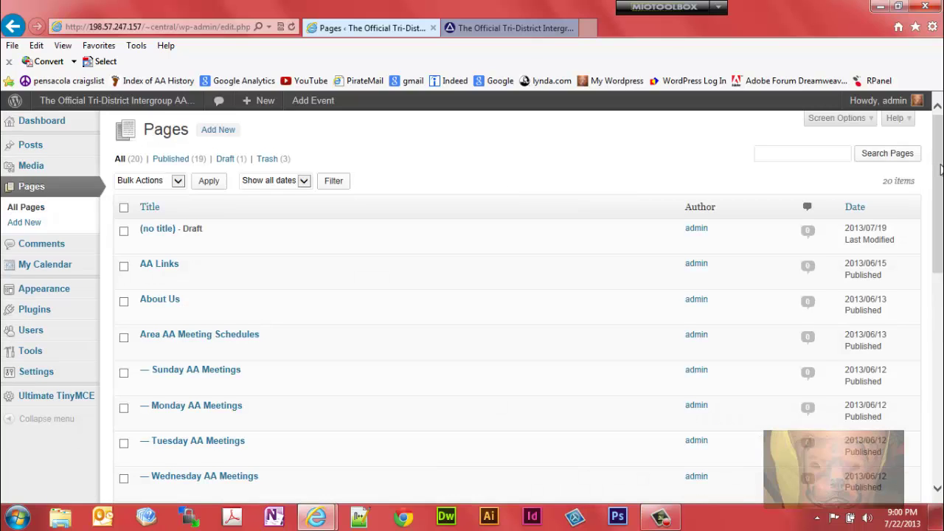
{"action": "left_click_drag", "start_coordinate": [941, 171], "coordinate": [942, 220]}
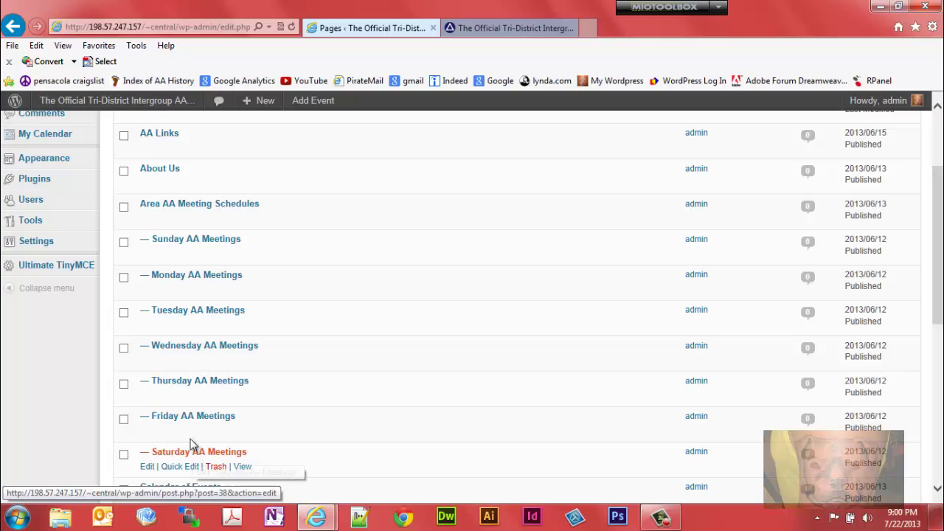
{"action": "left_click", "coordinate": [186, 240]}
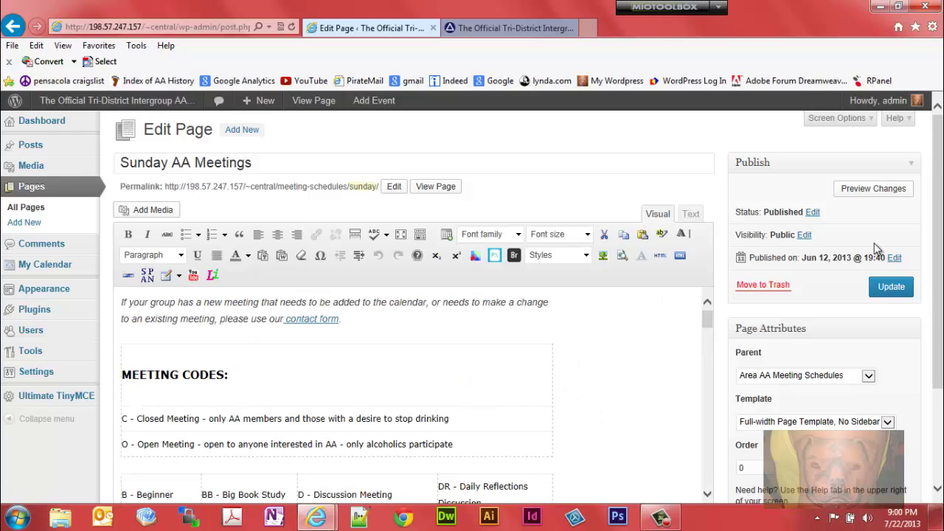
- View the published Sunday AA Meetings page on the live site and look over its meeting codes and listings
{"action": "left_click", "coordinate": [548, 28]}
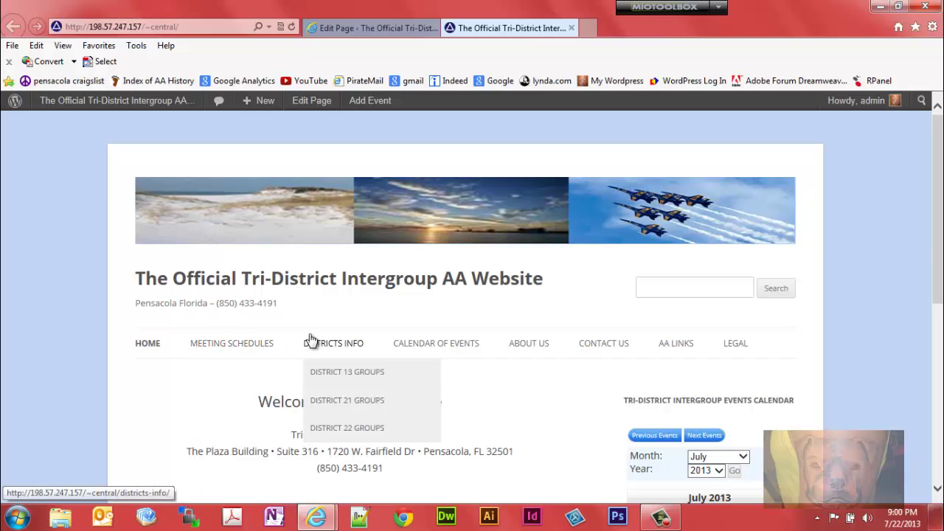
{"action": "mouse_move", "coordinate": [259, 352]}
{"action": "left_click", "coordinate": [248, 376]}
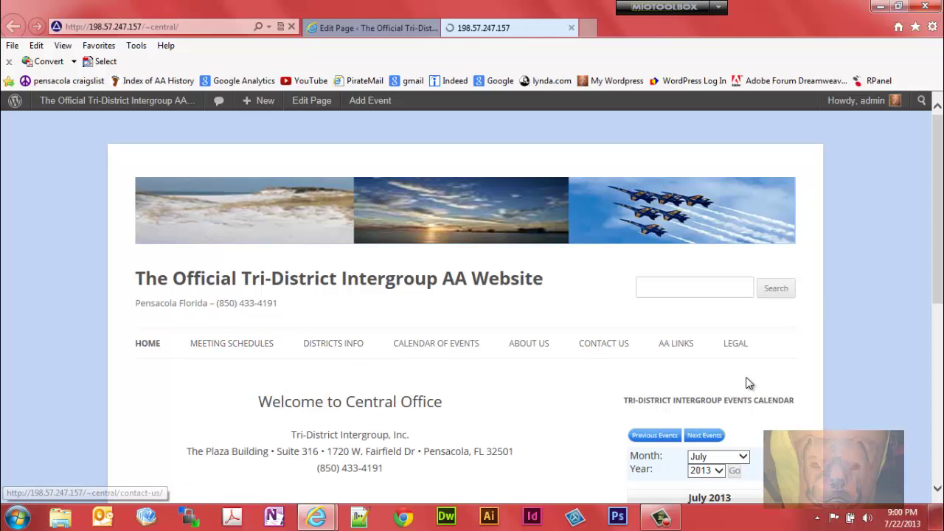
{"action": "left_click_drag", "start_coordinate": [941, 157], "coordinate": [941, 195]}
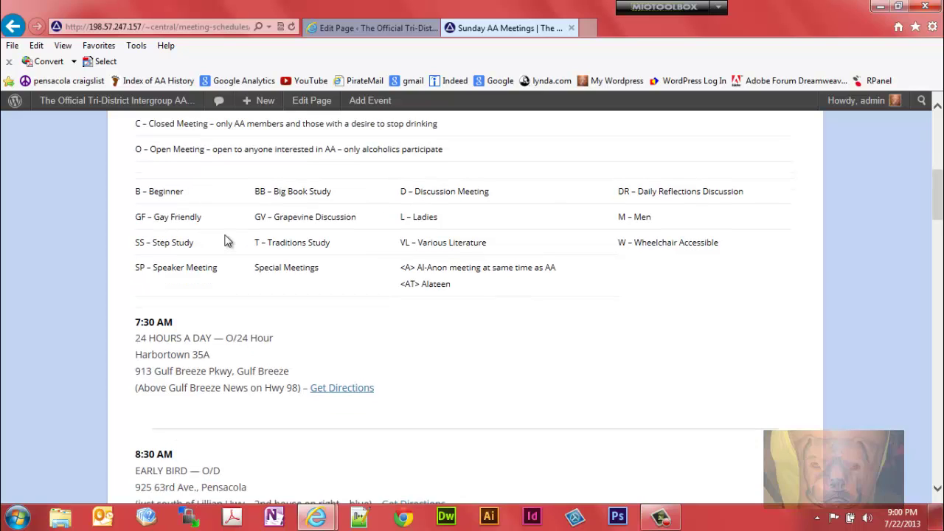
{"action": "left_click_drag", "start_coordinate": [942, 181], "coordinate": [939, 140]}
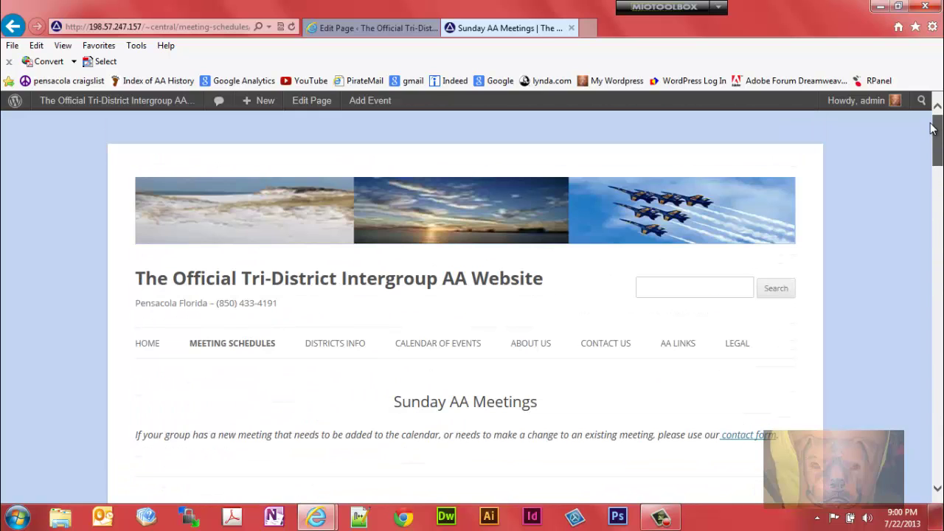
- Return to the Sunday AA Meetings editor and look through its content from the meeting codes to the first meeting listings
{"action": "left_click", "coordinate": [380, 25]}
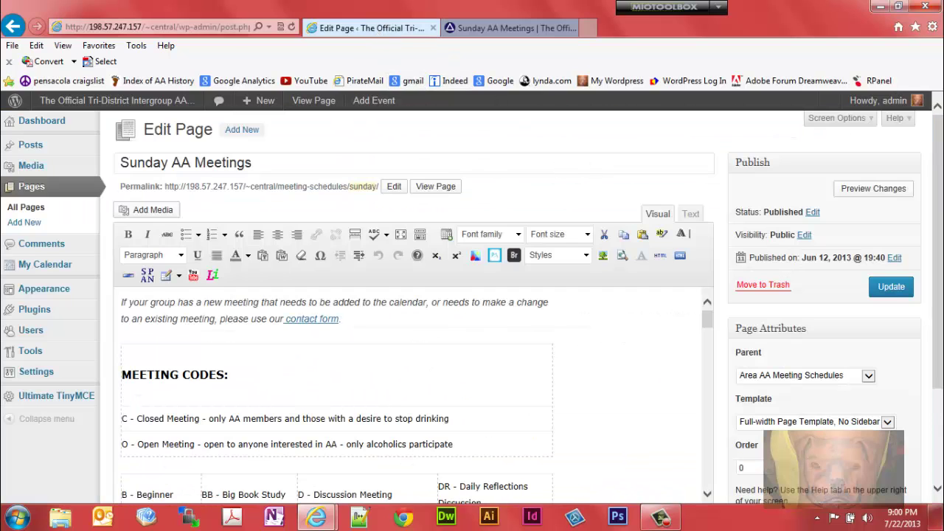
{"action": "scroll", "coordinate": [941, 152], "scroll_direction": "down", "scroll_amount": 3}
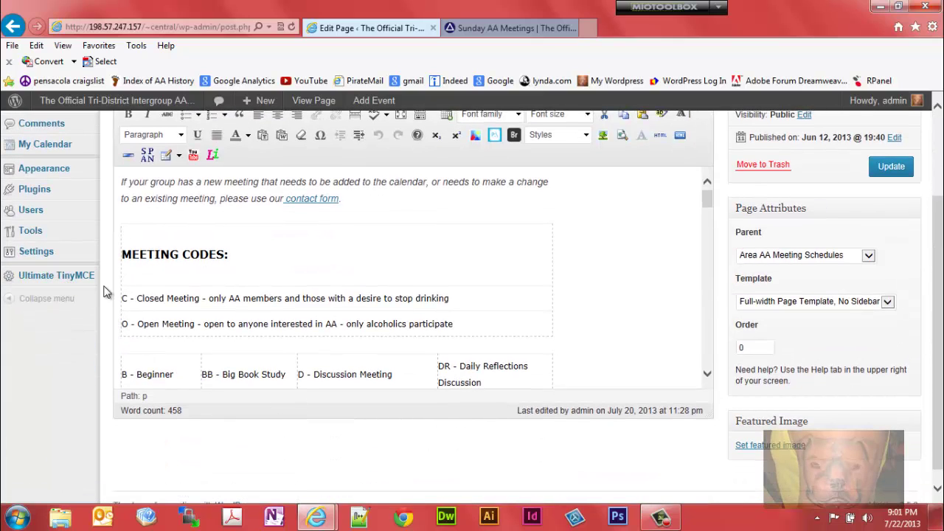
{"action": "left_click_drag", "start_coordinate": [710, 197], "coordinate": [708, 196]}
{"action": "left_click_drag", "start_coordinate": [934, 218], "coordinate": [935, 197]}
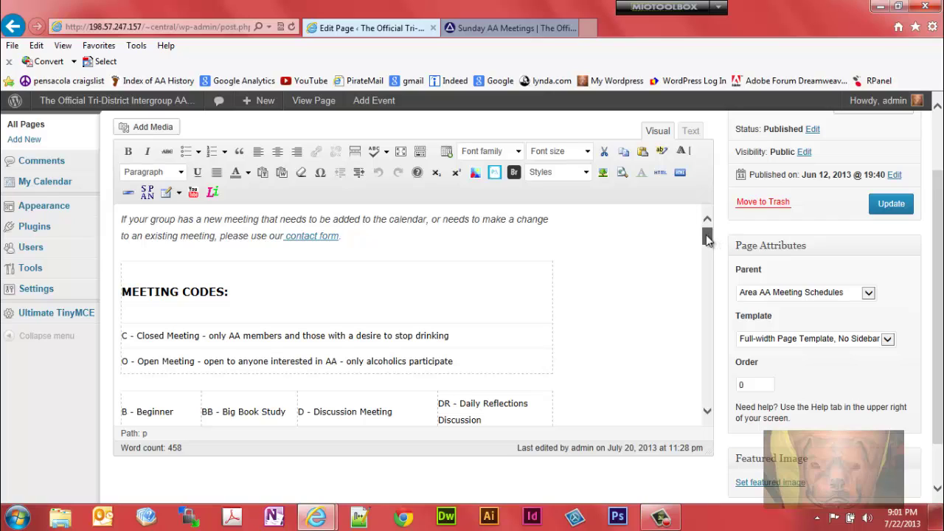
{"action": "left_click_drag", "start_coordinate": [707, 235], "coordinate": [705, 237]}
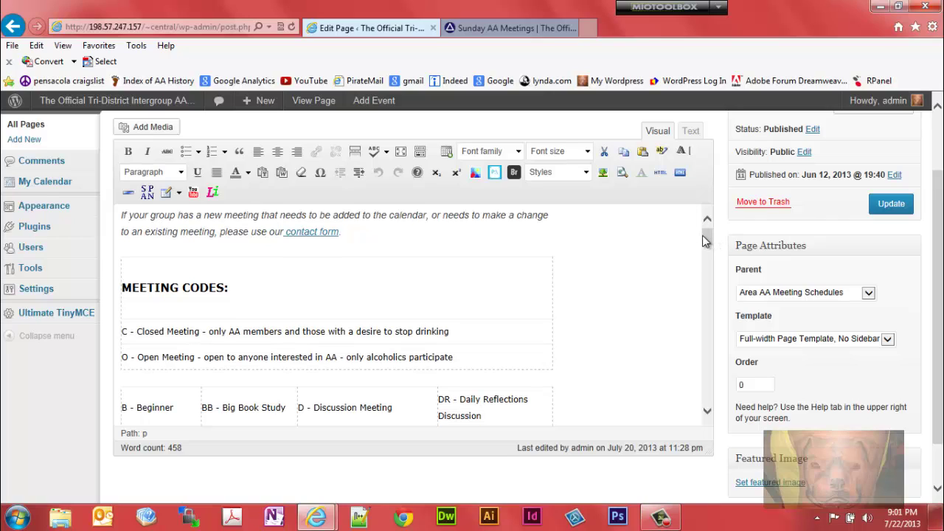
{"action": "left_click", "coordinate": [407, 299]}
{"action": "left_click", "coordinate": [393, 391]}
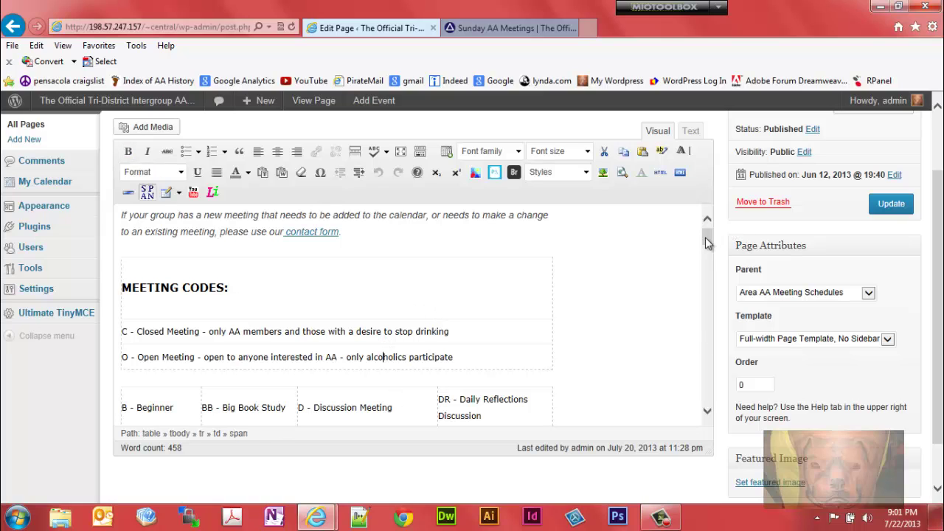
{"action": "left_click_drag", "start_coordinate": [708, 240], "coordinate": [707, 273]}
{"action": "left_click", "coordinate": [462, 264]}
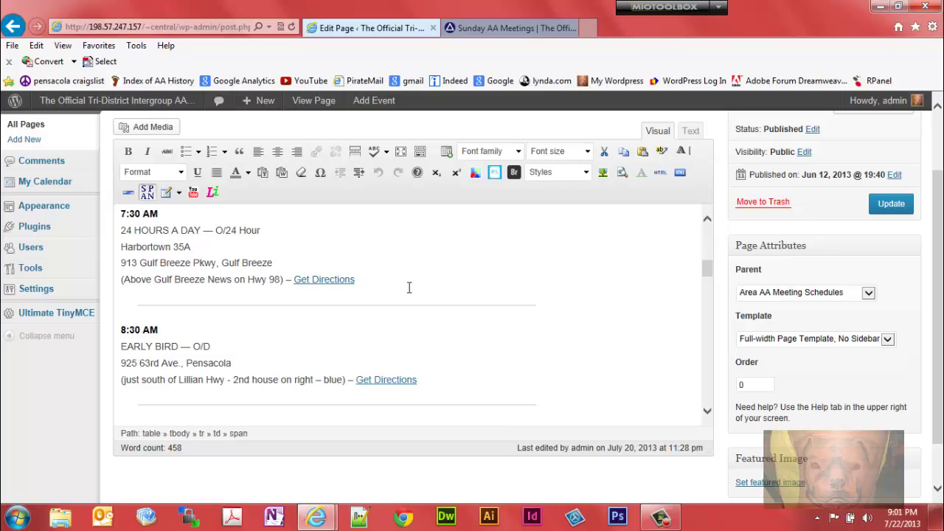
- Delete the 7:30 AM 24 HOURS A DAY meeting listing and undo the deletion
{"action": "left_click_drag", "start_coordinate": [353, 279], "coordinate": [116, 216]}
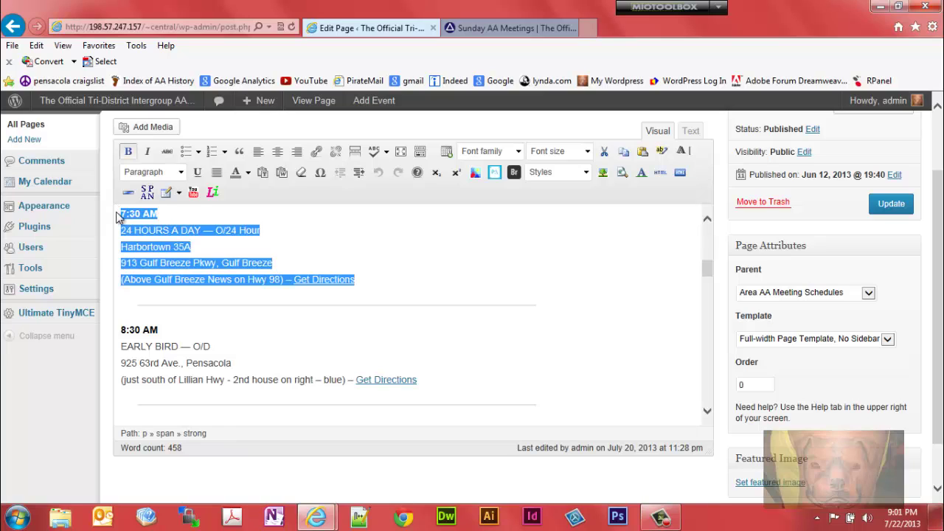
{"action": "key", "text": "Delete"}
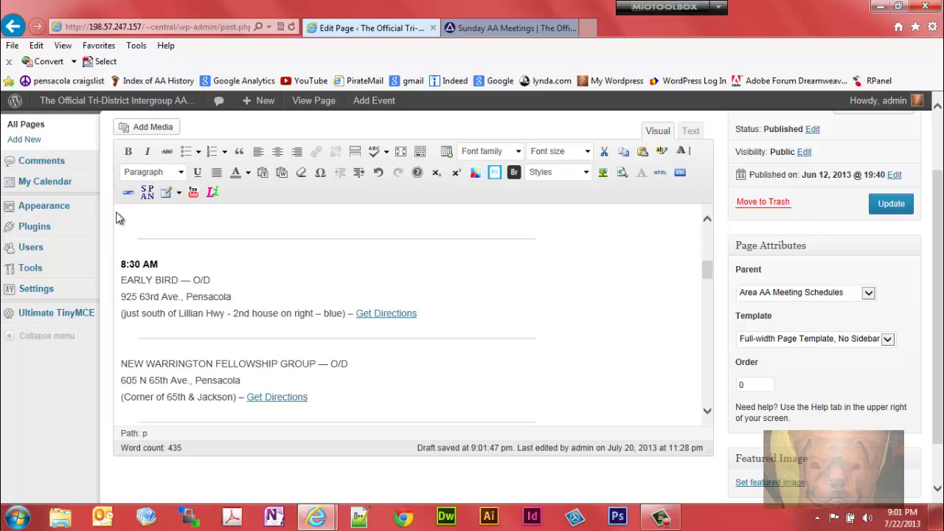
{"action": "key", "text": "ctrl+z"}
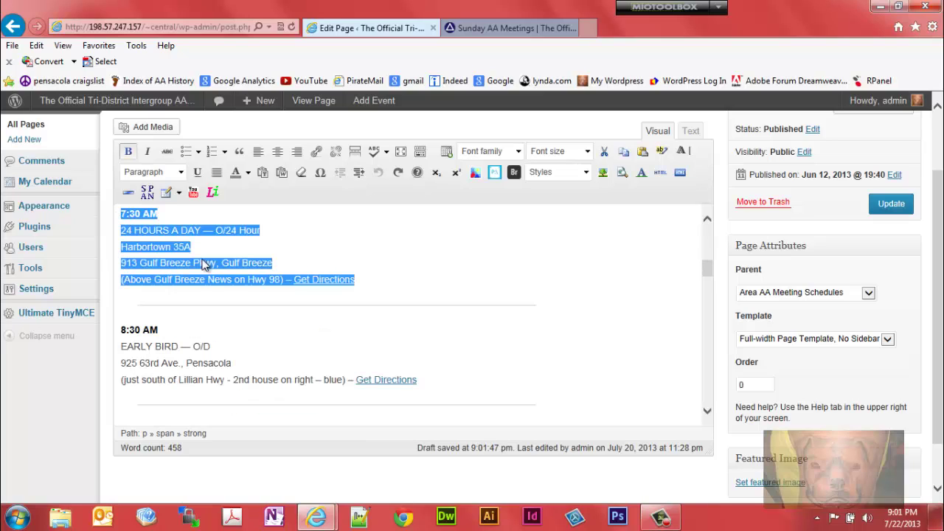
- Make room above the 8:30 AM listing and start a new meeting entry there with the time 8:00
{"action": "left_click", "coordinate": [123, 330]}
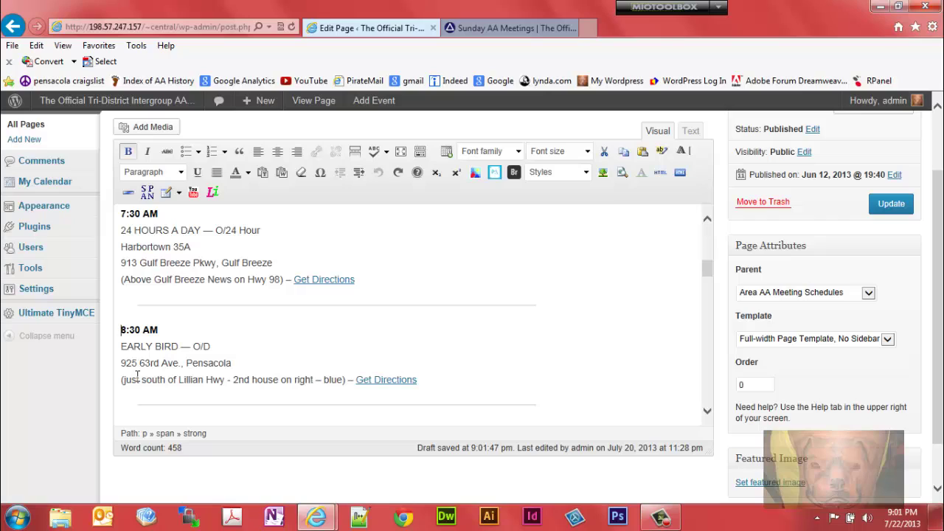
{"action": "key", "text": "Return"}
{"action": "key", "text": "Return"}
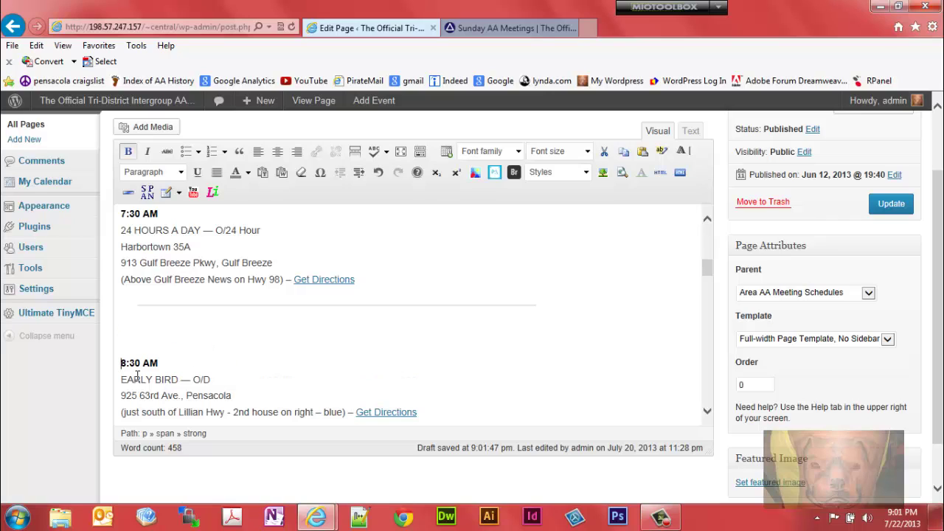
{"action": "left_click", "coordinate": [130, 330]}
{"action": "type", "text": "8"}
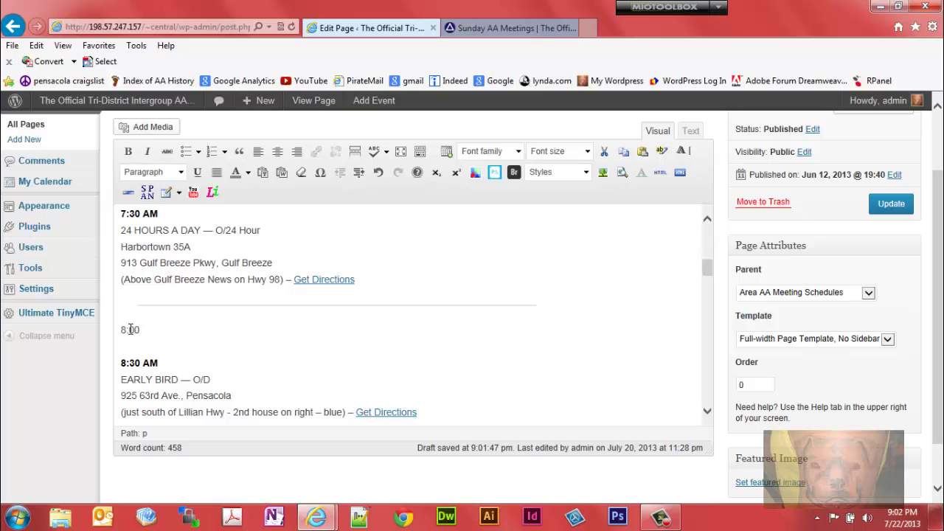
{"action": "type", "text": ":00"}
{"action": "key", "text": "Return"}
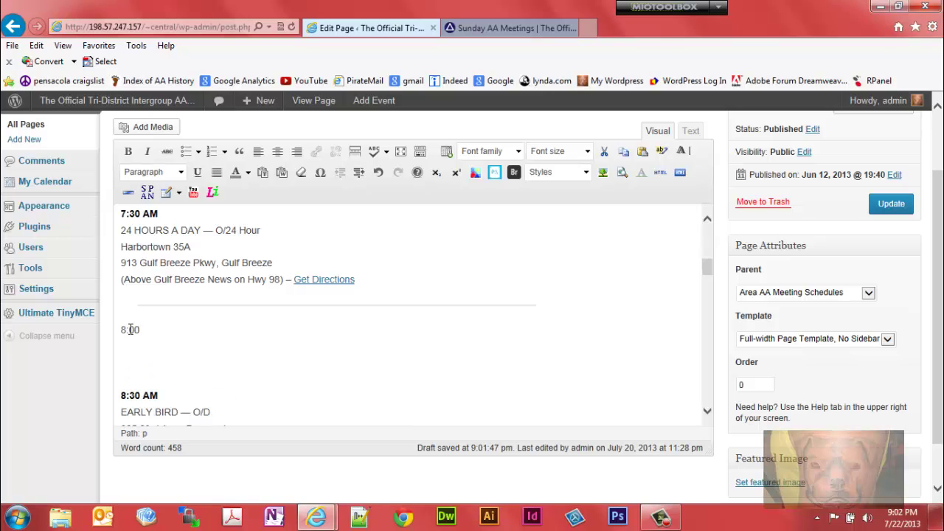
{"action": "key", "text": "BackSpace"}
{"action": "key", "text": "BackSpace"}
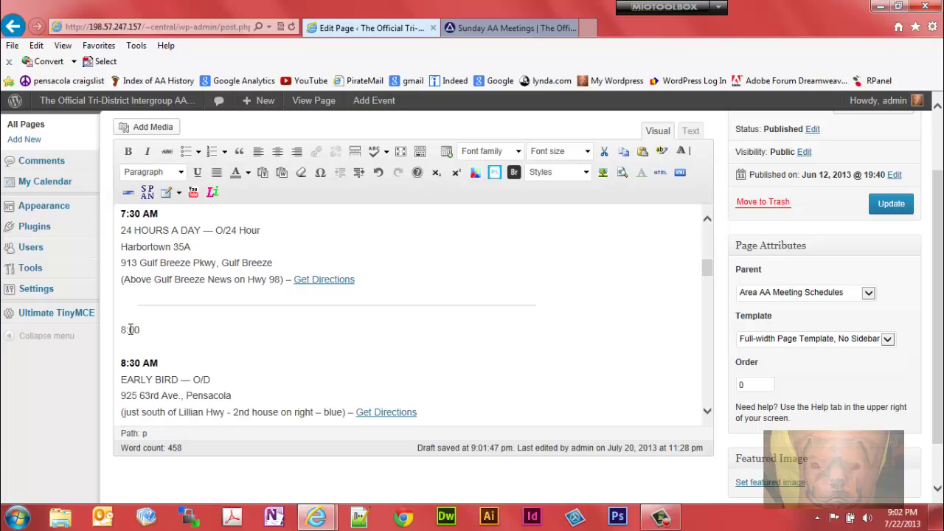
{"action": "key", "text": "Return"}
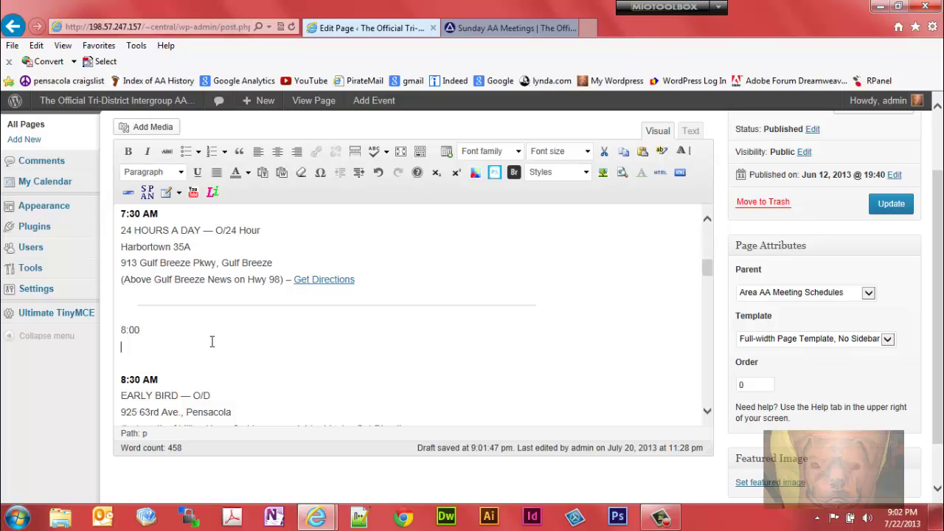
- Complete the 8:00 entry with the name NEW MEETING and a line holding its street address followed by "- Get Directions"
{"action": "type", "text": "NEW MEETING"}
{"action": "key", "text": "Return"}
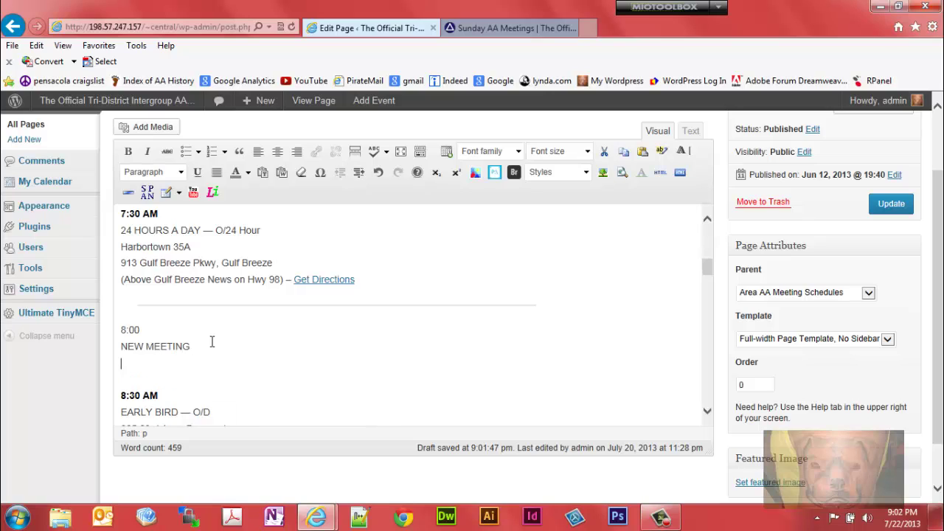
{"action": "left_click", "coordinate": [707, 411]}
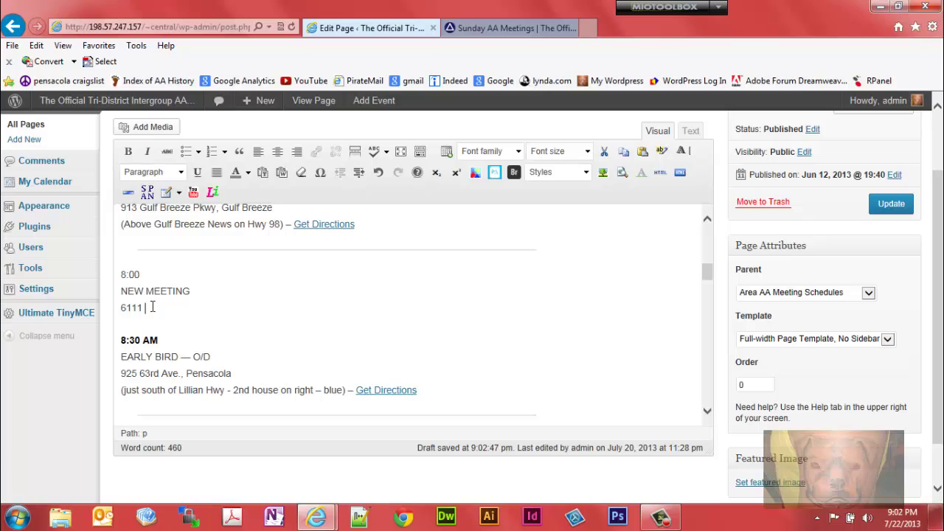
{"action": "type", "text": "nterpr"}
{"action": "type", "text": "ise Dr., Pensa"}
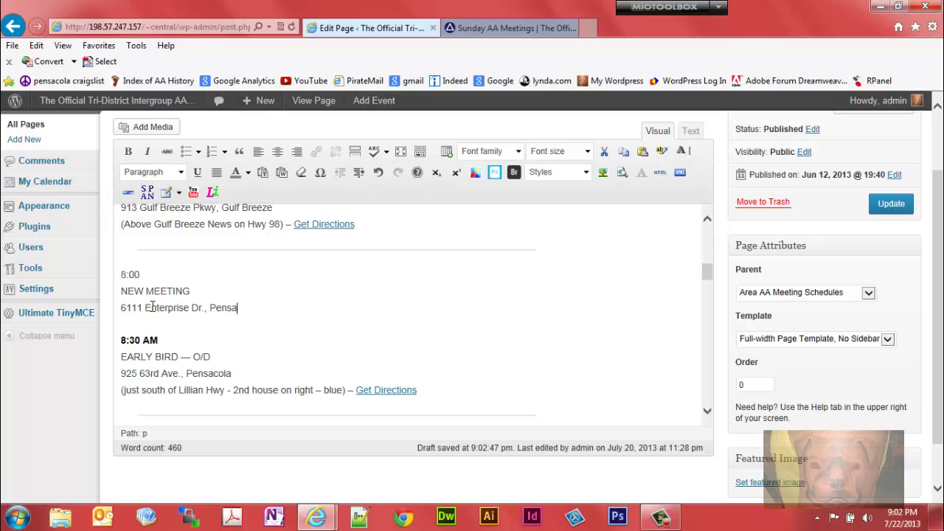
{"action": "type", "text": "cola"}
{"action": "key", "text": "shift+Return"}
{"action": "key", "text": "BackSpace"}
{"action": "type", "text": "- Get Directions"}
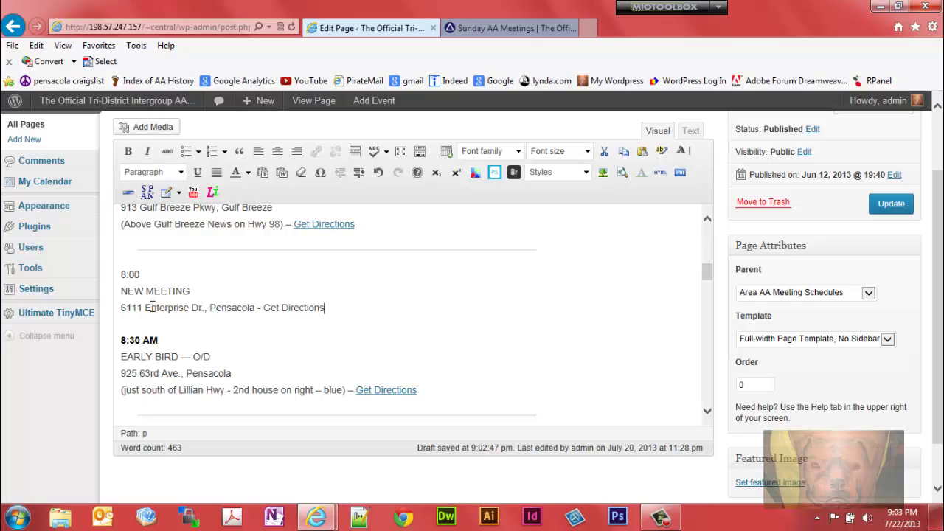
- Switch to Chrome and open mapquest.com
{"action": "left_click", "coordinate": [404, 516]}
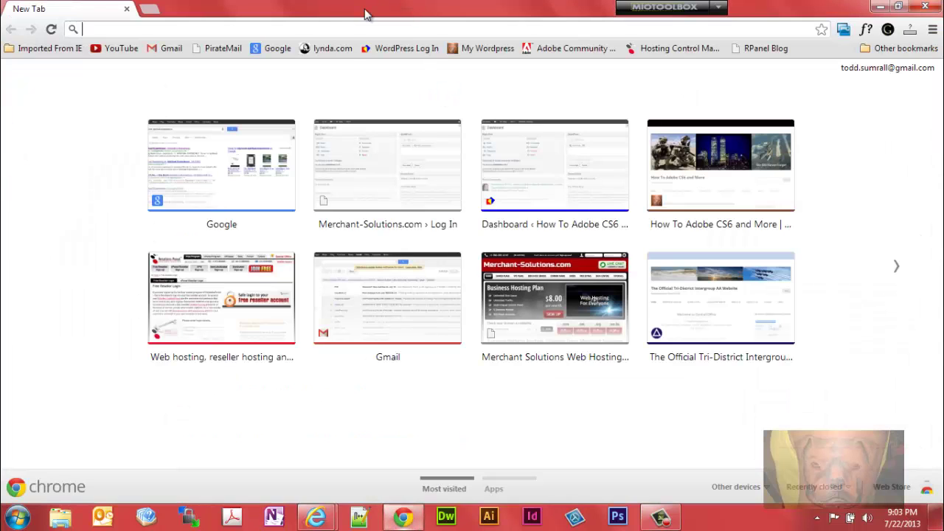
{"action": "type", "text": "mapquest.com"}
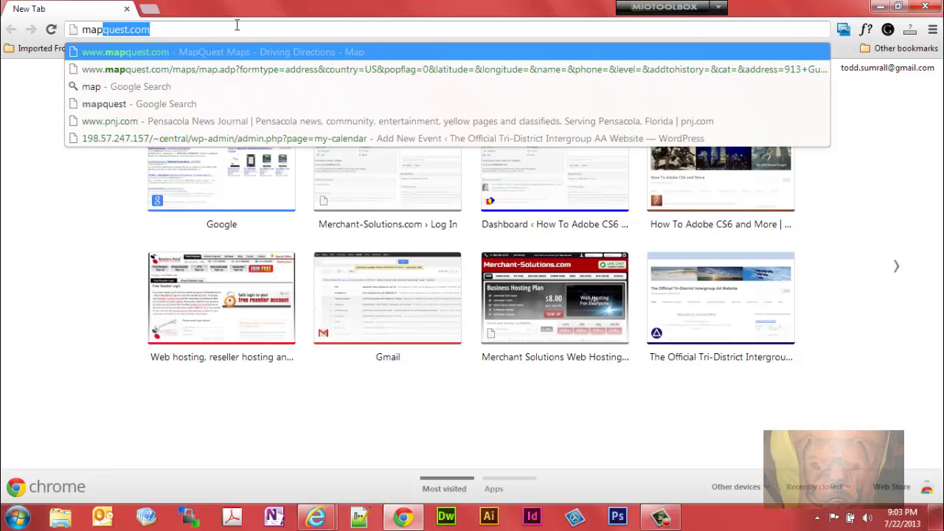
{"action": "key", "text": "Return"}
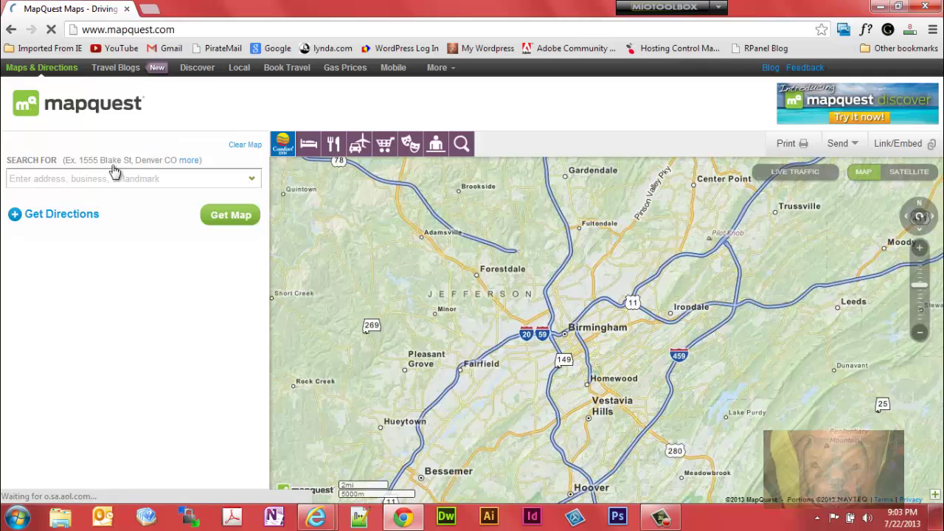
- Look up the new meeting's street address in Pensacola on MapQuest and copy the map's share link
{"action": "left_click", "coordinate": [83, 178]}
{"action": "type", "text": "6"}
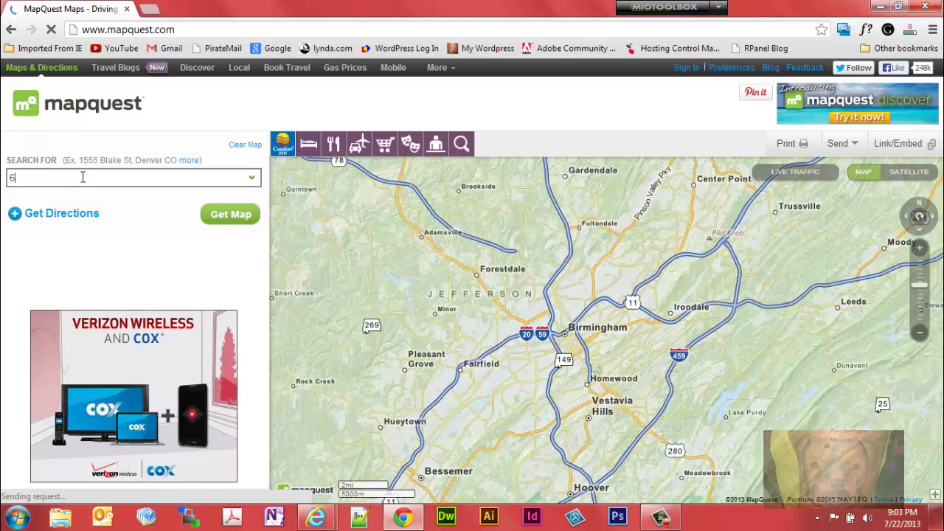
{"action": "type", "text": "111 En"}
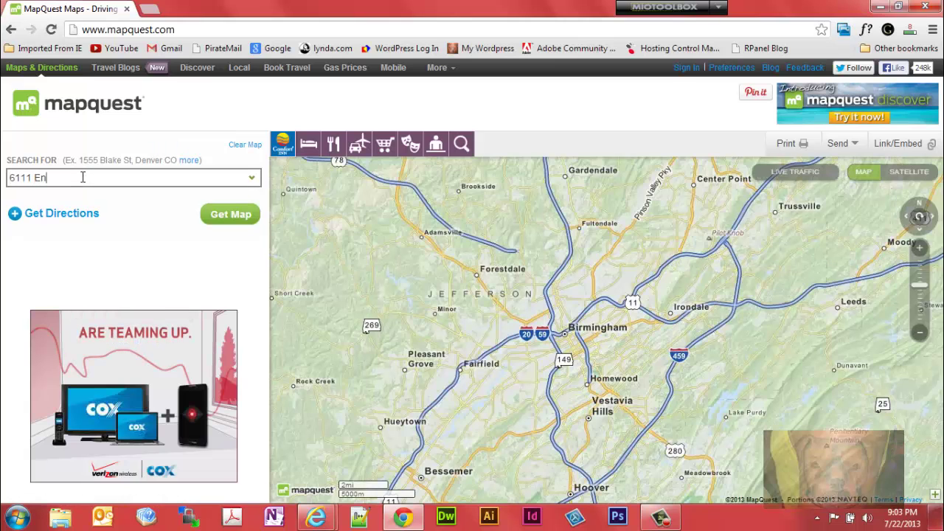
{"action": "type", "text": "terprise"}
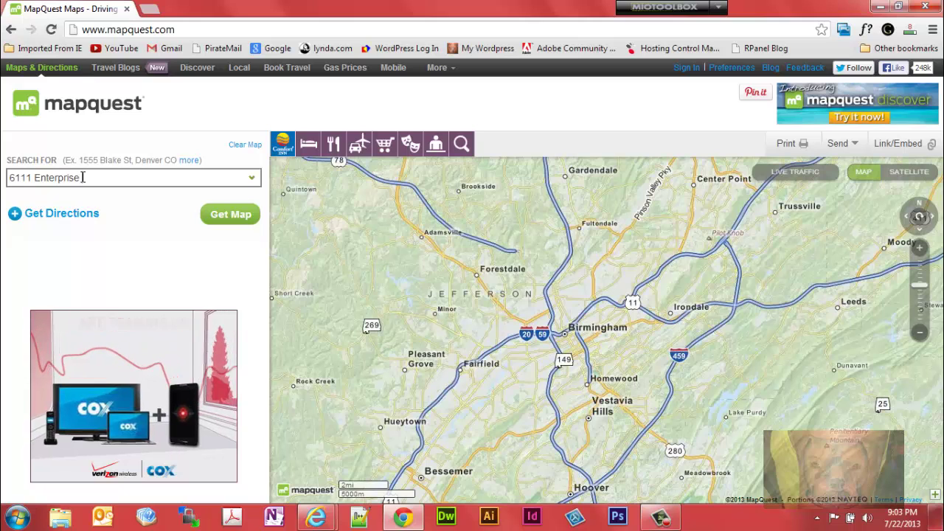
{"action": "type", "text": " Dr. pe"}
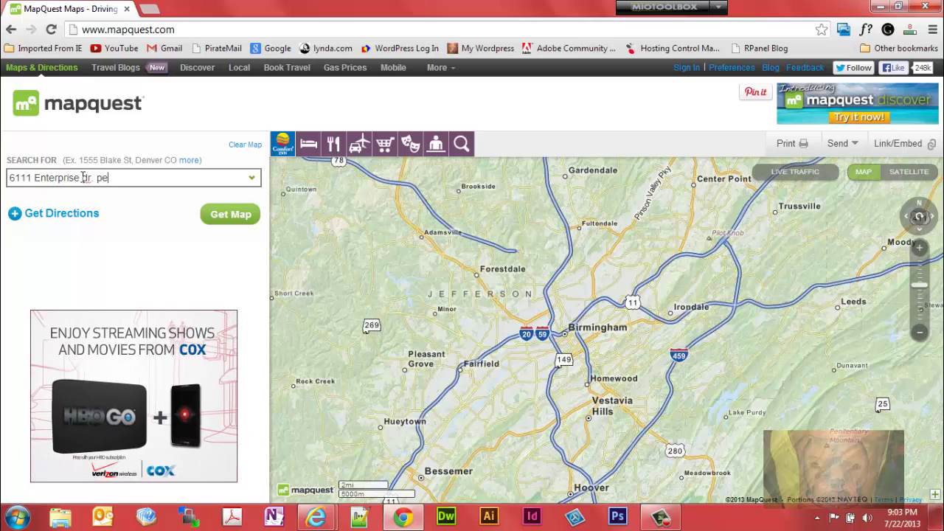
{"action": "type", "text": "nsacola fl"}
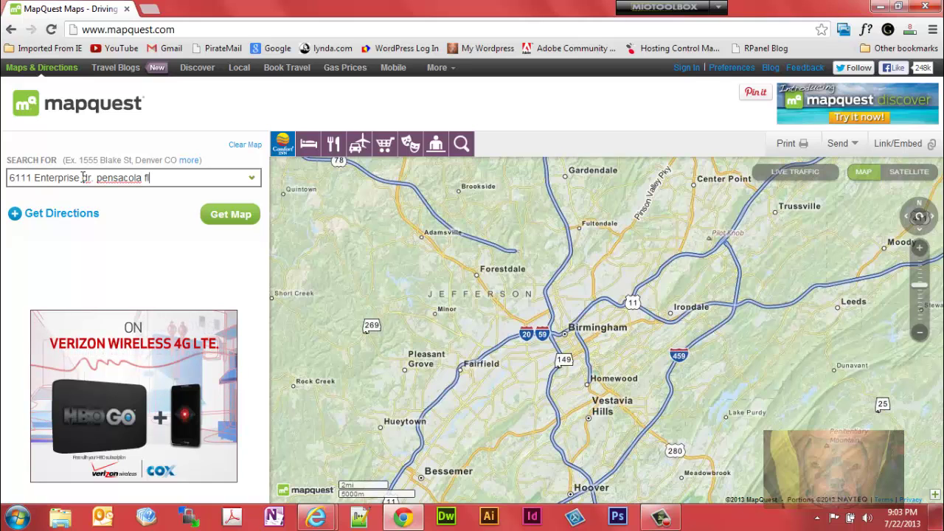
{"action": "key", "text": "Return"}
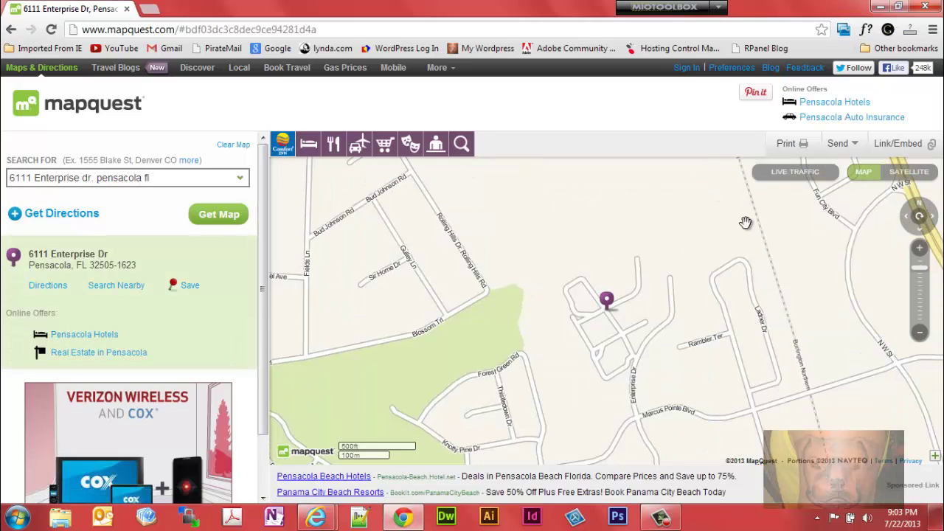
{"action": "left_click", "coordinate": [909, 151]}
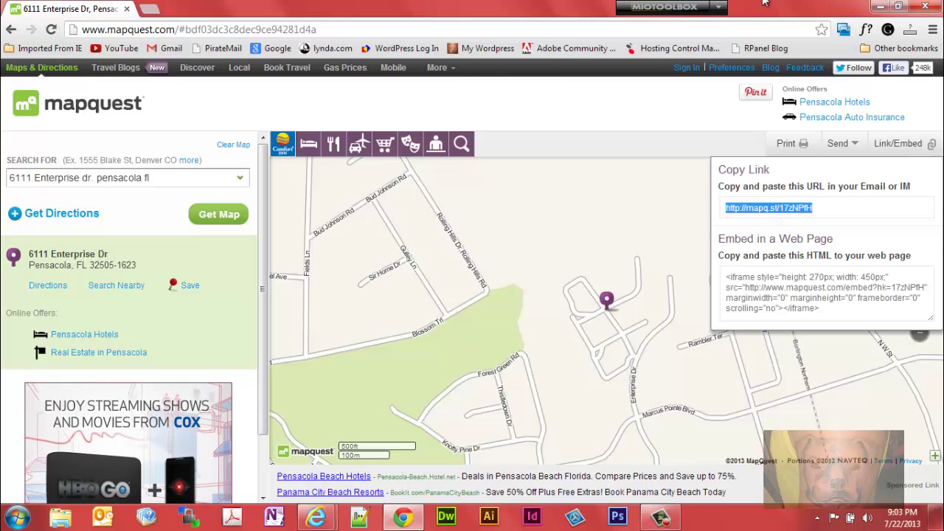
{"action": "left_click", "coordinate": [925, 6]}
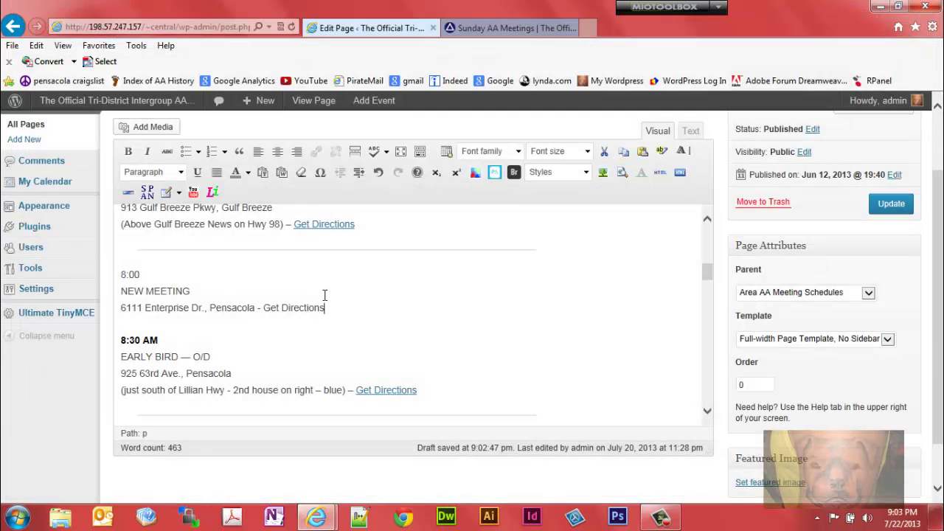
{"action": "left_click_drag", "start_coordinate": [327, 305], "coordinate": [265, 309]}
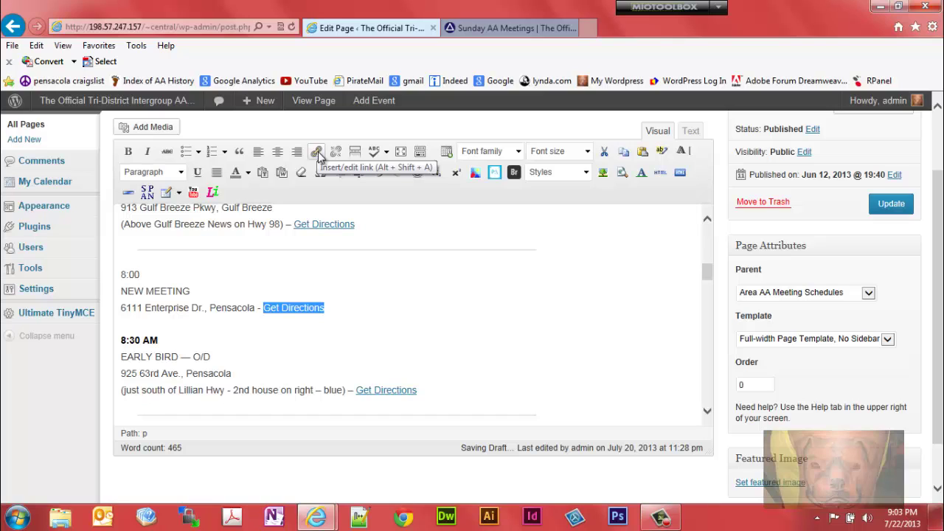
{"action": "left_click", "coordinate": [318, 153]}
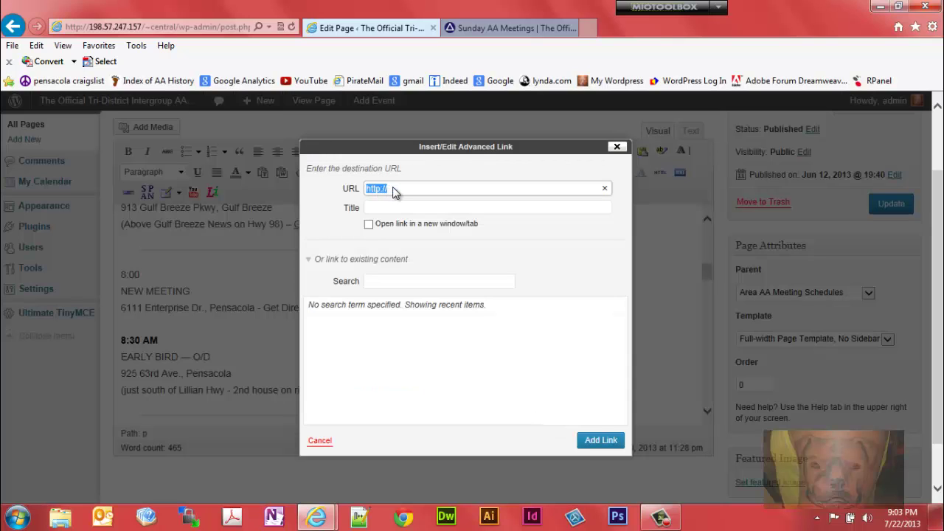
{"action": "type", "text": "http://mapq.st/17zNPfH"}
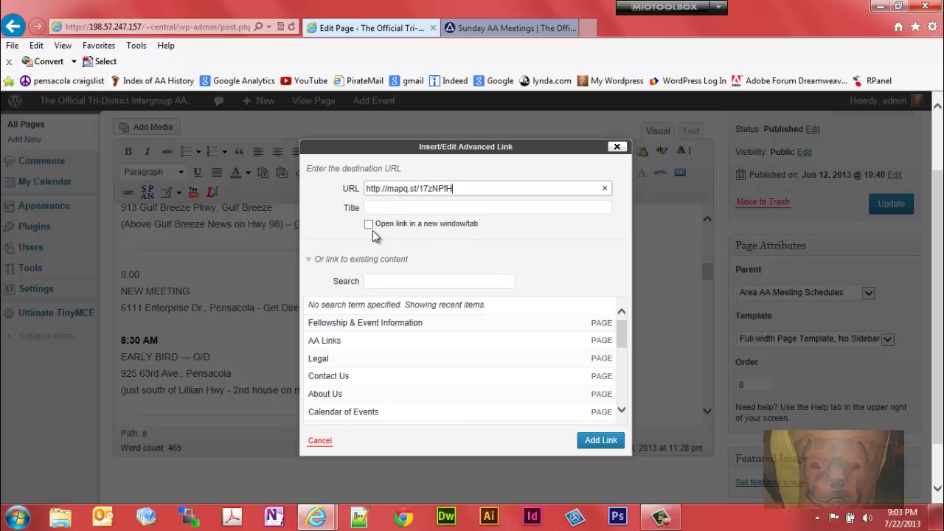
{"action": "left_click", "coordinate": [368, 224]}
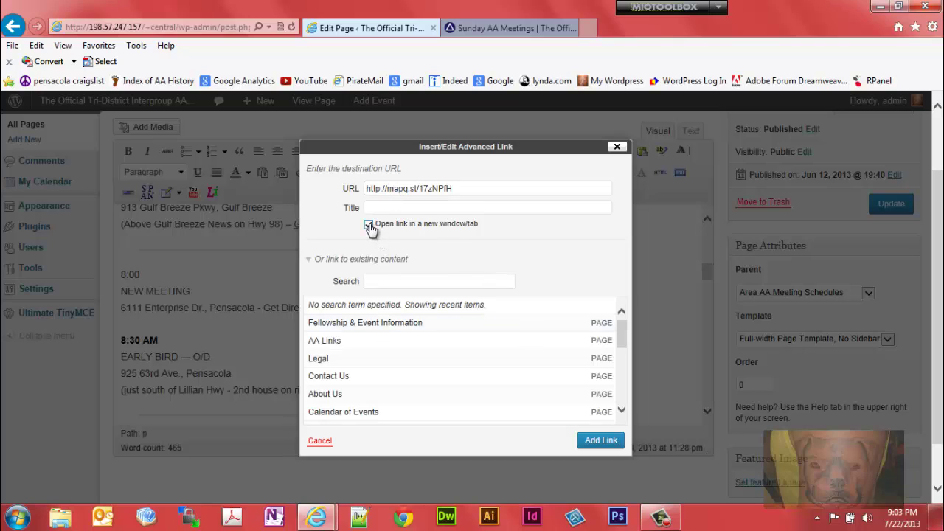
{"action": "left_click", "coordinate": [592, 446]}
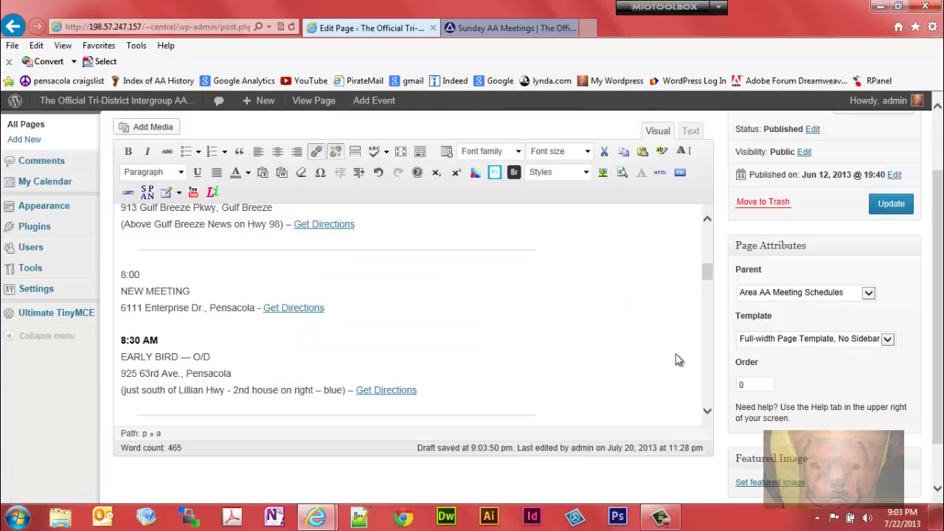
- Update the page and test the new entry's Get Directions link on the reloaded live Sunday AA Meetings page
{"action": "left_click", "coordinate": [892, 206]}
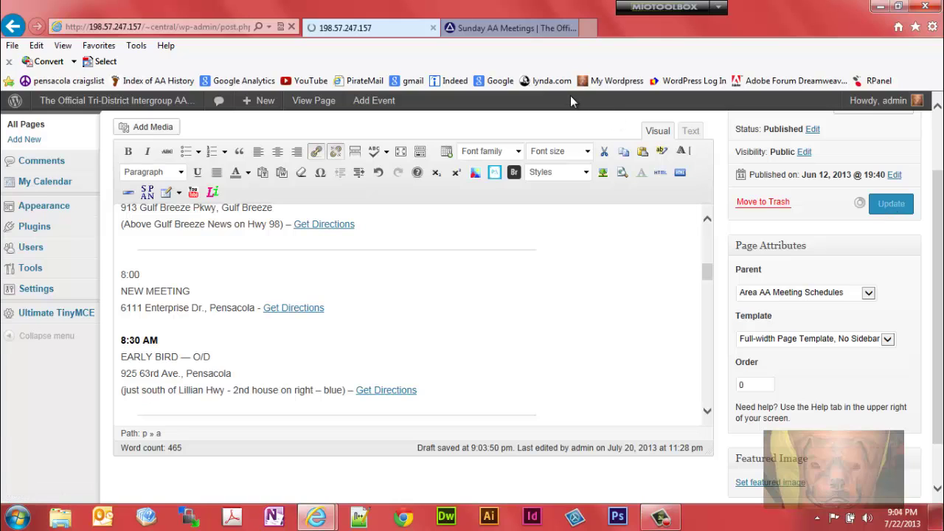
{"action": "left_click", "coordinate": [529, 33]}
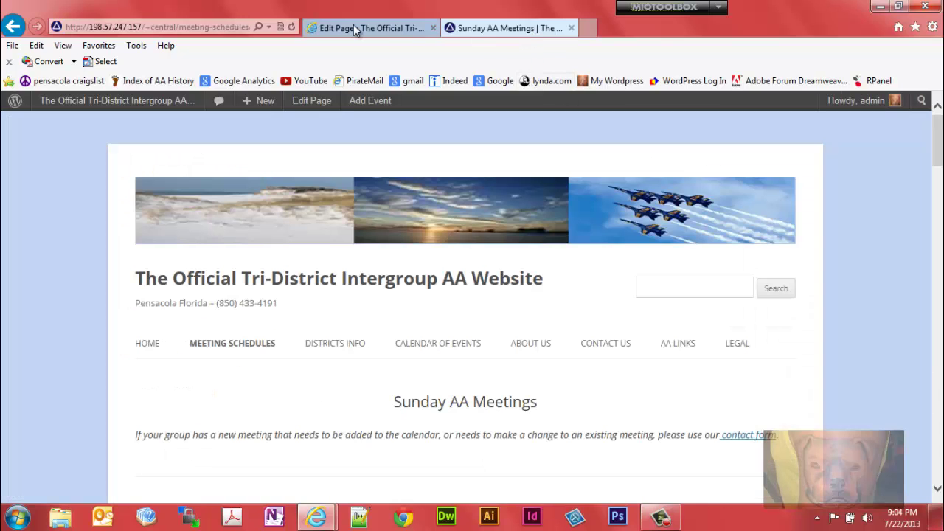
{"action": "left_click", "coordinate": [280, 27]}
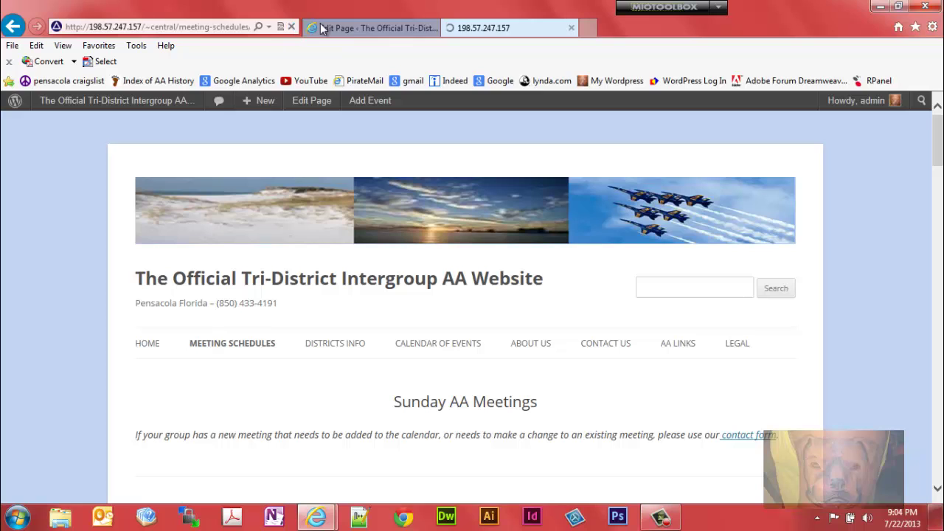
{"action": "scroll", "coordinate": [895, 148], "scroll_direction": "down", "scroll_amount": 10}
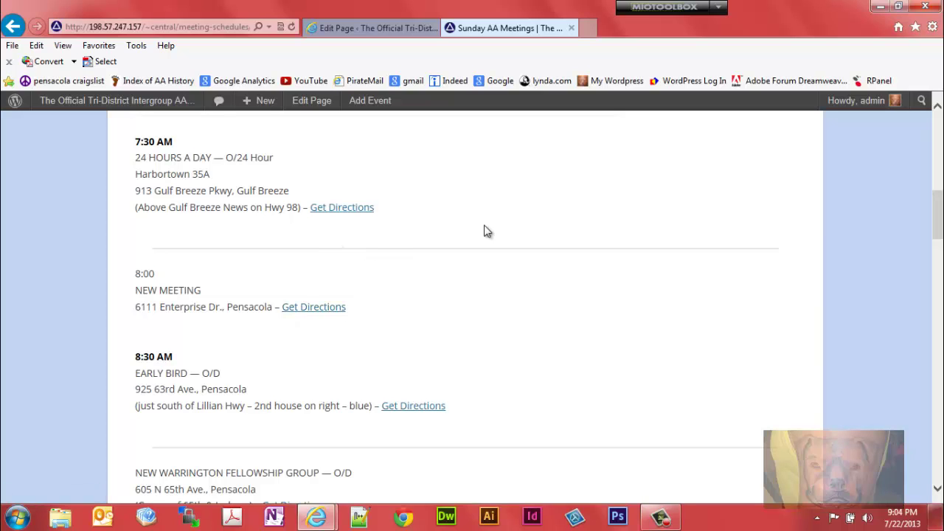
{"action": "left_click", "coordinate": [313, 310]}
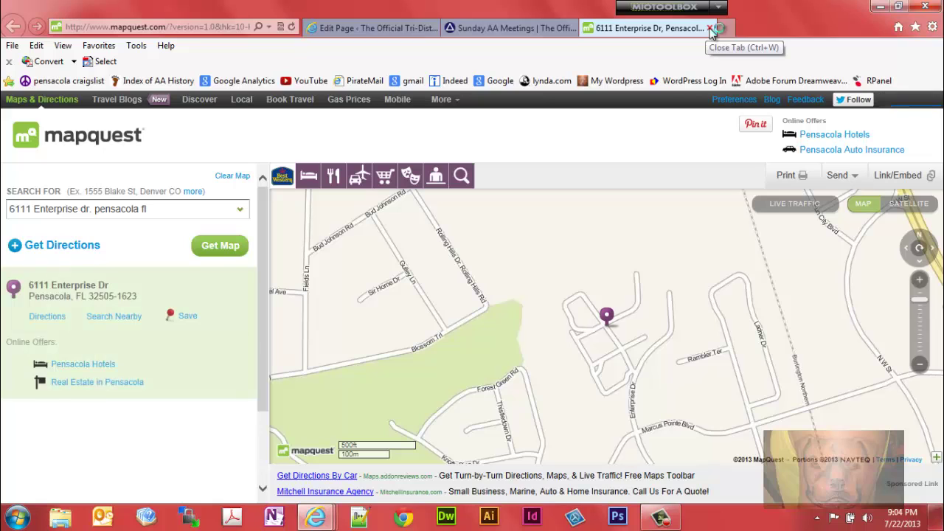
{"action": "left_click", "coordinate": [709, 28]}
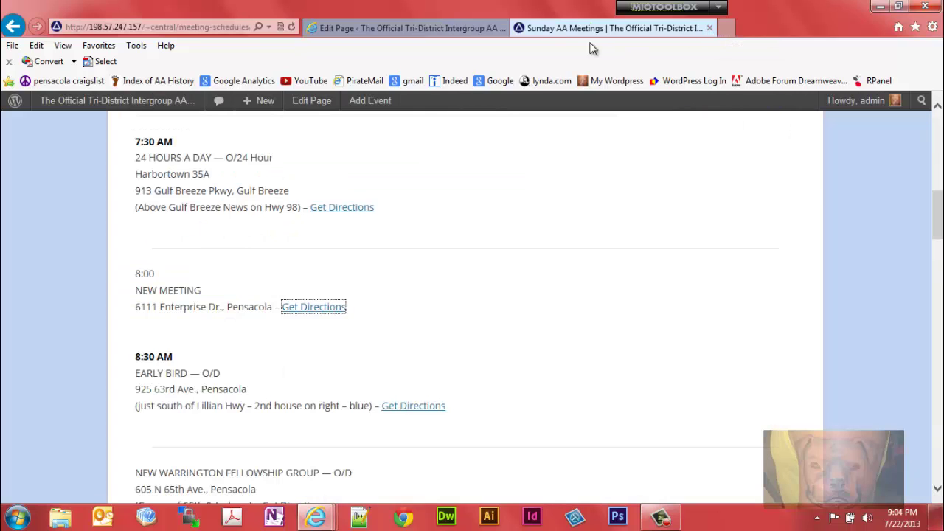
- Back in the page editor, insert a horizontal rule below the 8:00 entry and remove the blank line above the 8:30 AM listing
{"action": "left_click", "coordinate": [395, 31]}
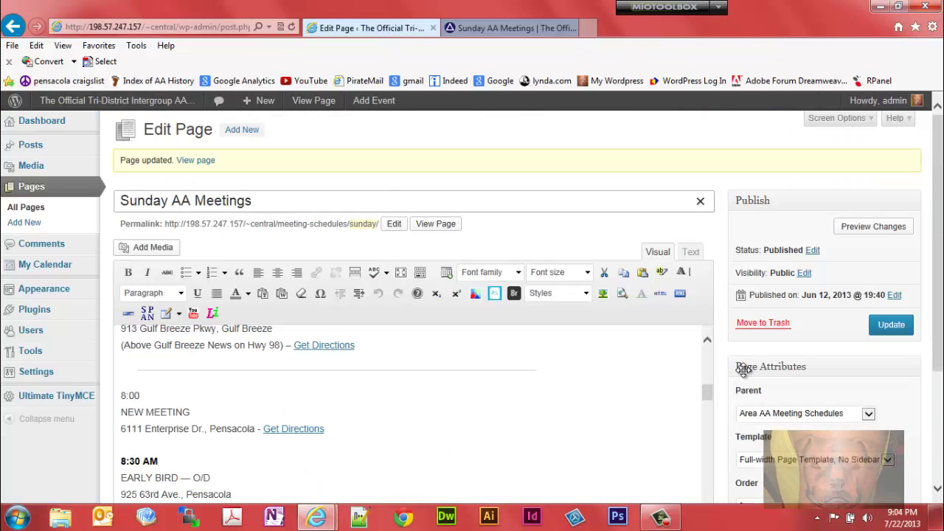
{"action": "left_click_drag", "start_coordinate": [710, 390], "coordinate": [693, 398]}
{"action": "left_click", "coordinate": [367, 373]}
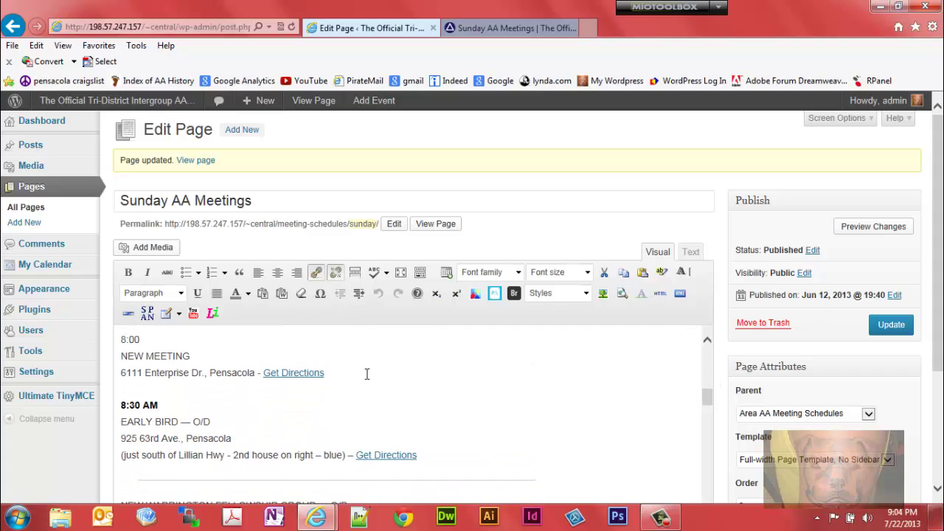
{"action": "key", "text": "Return"}
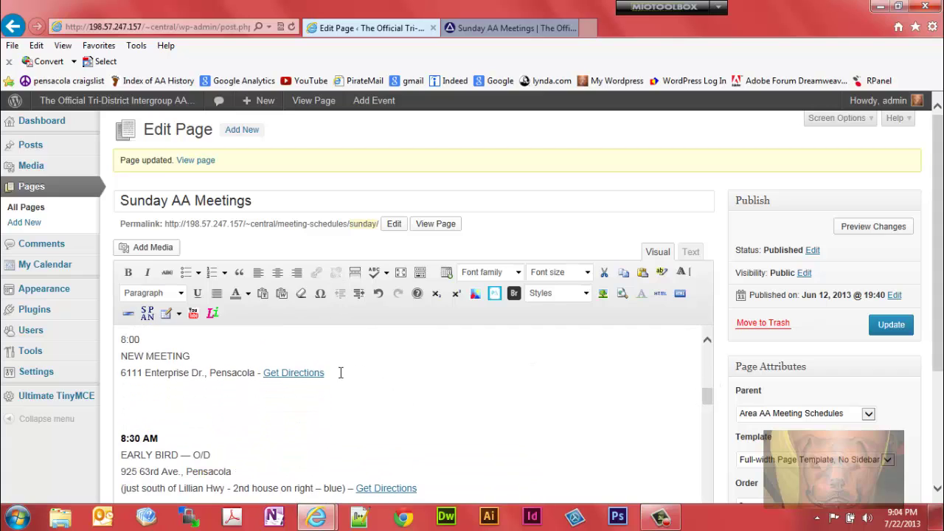
{"action": "left_click", "coordinate": [128, 315]}
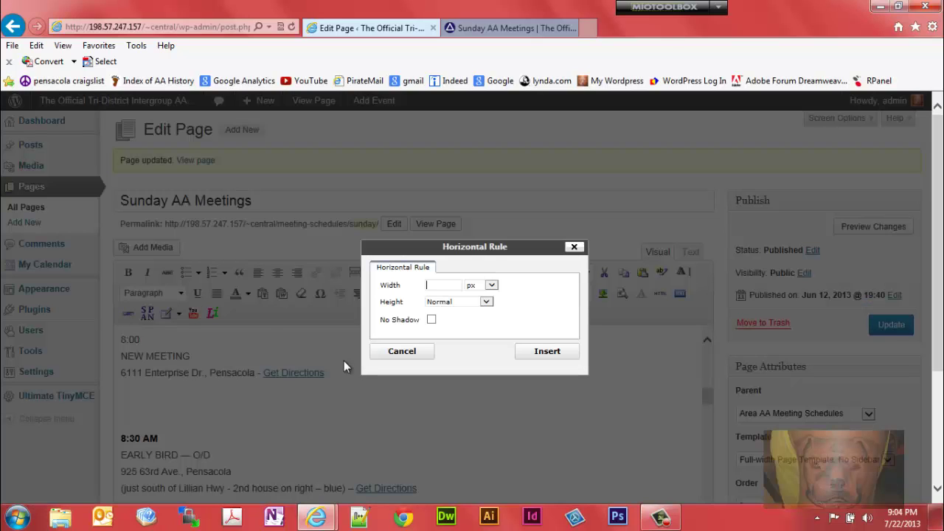
{"action": "left_click", "coordinate": [447, 288]}
{"action": "left_click", "coordinate": [548, 352]}
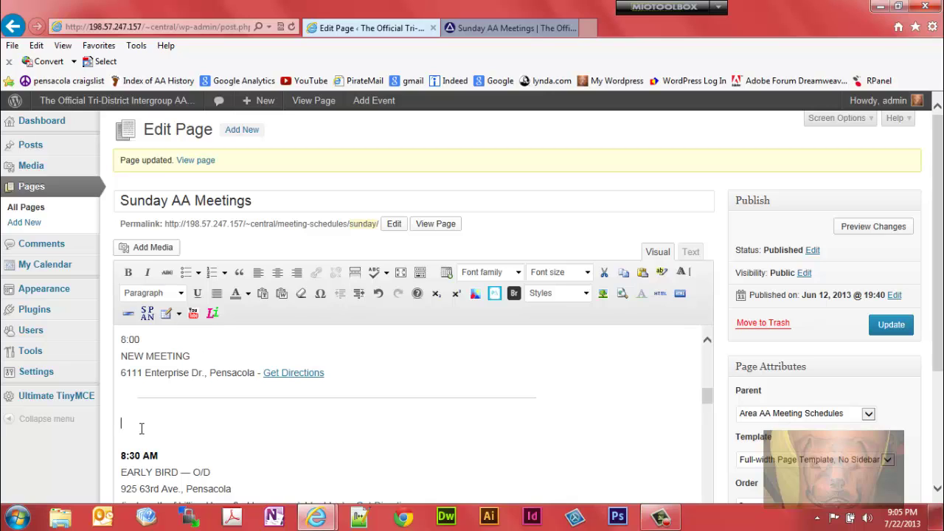
{"action": "key", "text": "Delete"}
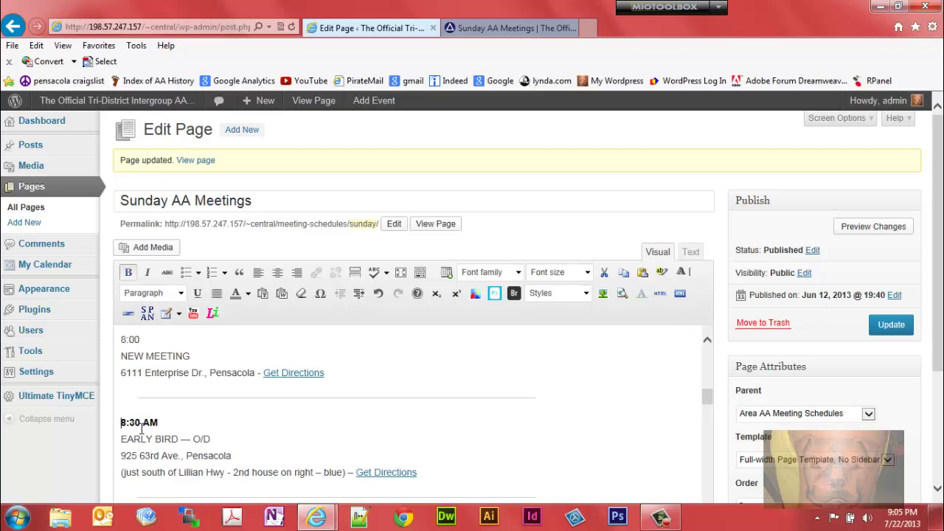
- Change the new entry's time to 8:00 AM and make it bold
{"action": "left_click", "coordinate": [143, 340]}
{"action": "left_click_drag", "start_coordinate": [158, 339], "coordinate": [120, 340]}
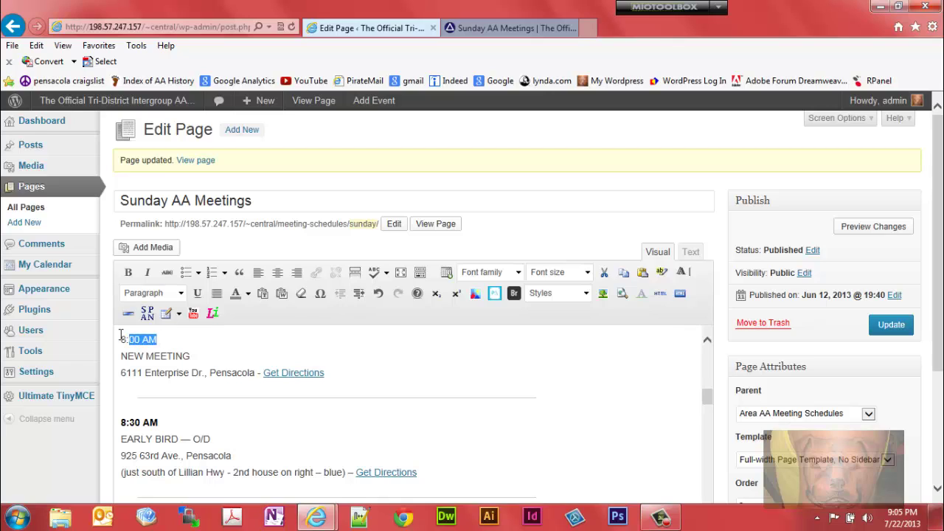
{"action": "left_click", "coordinate": [129, 272]}
{"action": "left_click", "coordinate": [207, 343]}
{"action": "left_click", "coordinate": [325, 371]}
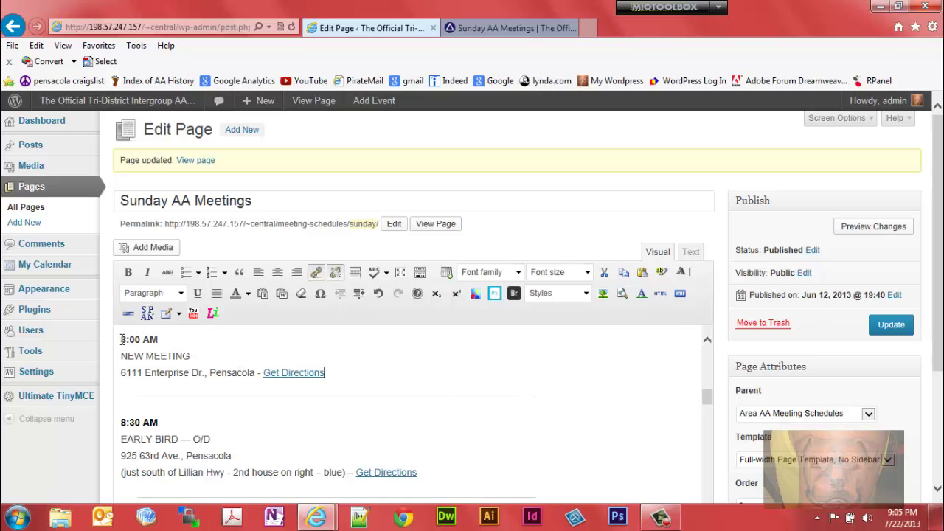
- Delete the whole 8:00 AM NEW MEETING entry from the page content
{"action": "left_click_drag", "start_coordinate": [120, 340], "coordinate": [369, 392]}
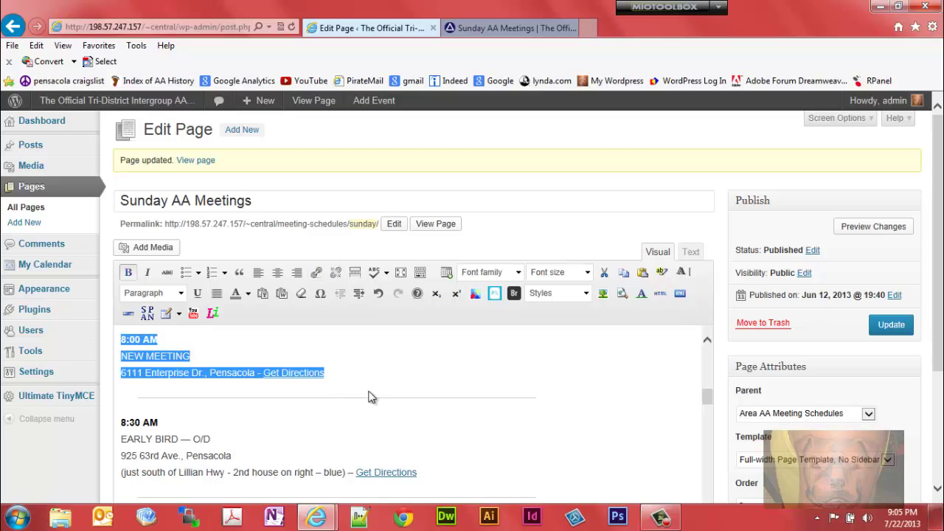
{"action": "key", "text": "Delete"}
{"action": "key", "text": "Delete"}
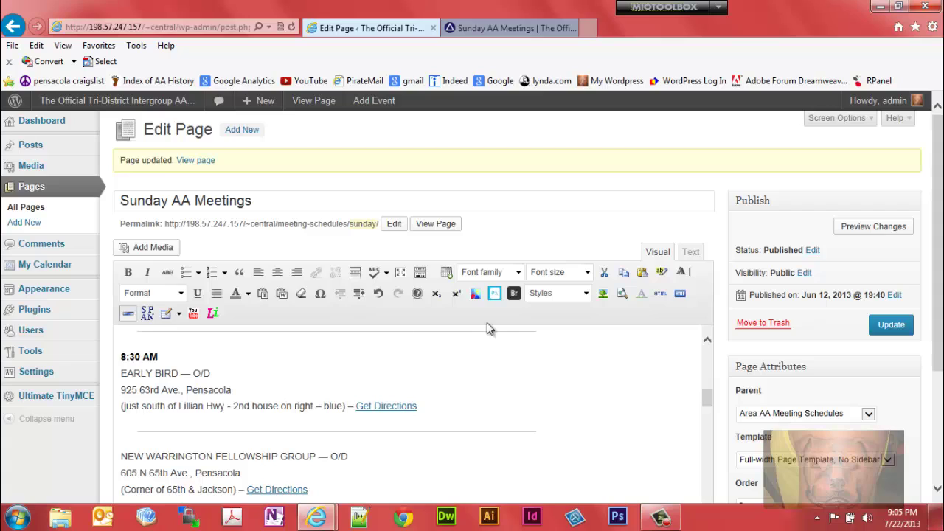
- In the page's HTML source, delete the extra <hr />, &nbsp; and blank lines above the 8:30 AM listing, and return to the visual view
{"action": "left_click", "coordinate": [691, 253]}
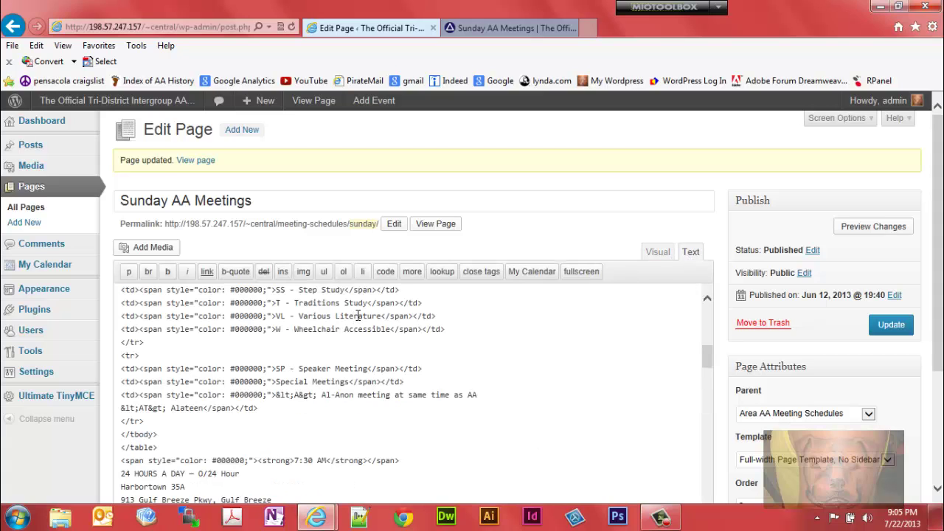
{"action": "left_click_drag", "start_coordinate": [711, 356], "coordinate": [709, 371]}
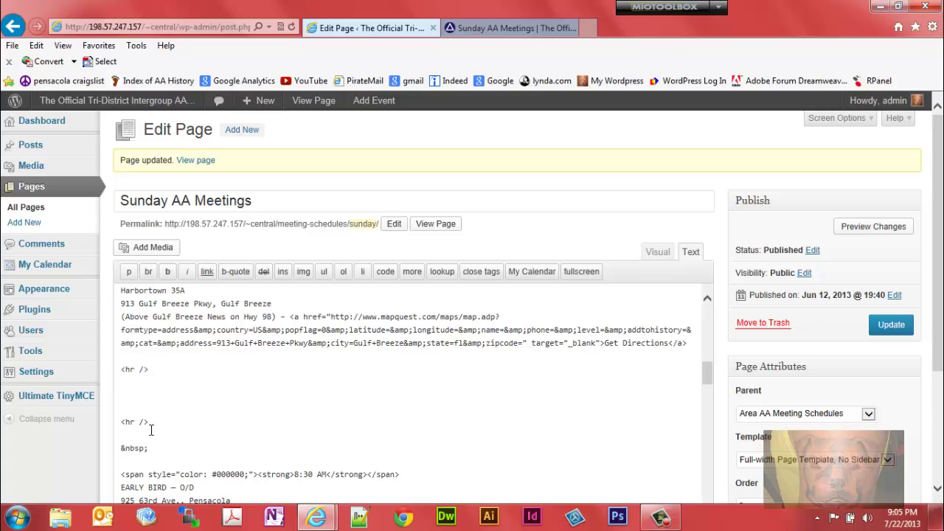
{"action": "left_click_drag", "start_coordinate": [156, 451], "coordinate": [122, 388]}
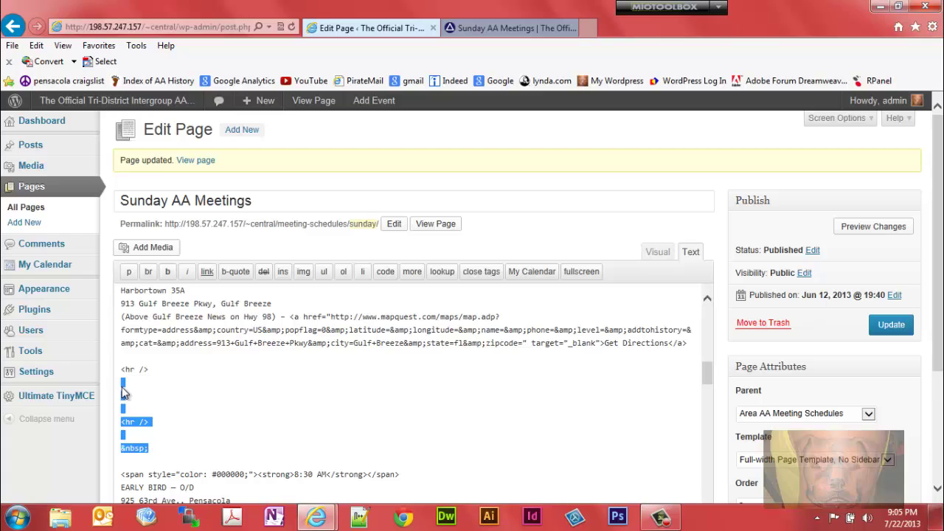
{"action": "key", "text": "Delete"}
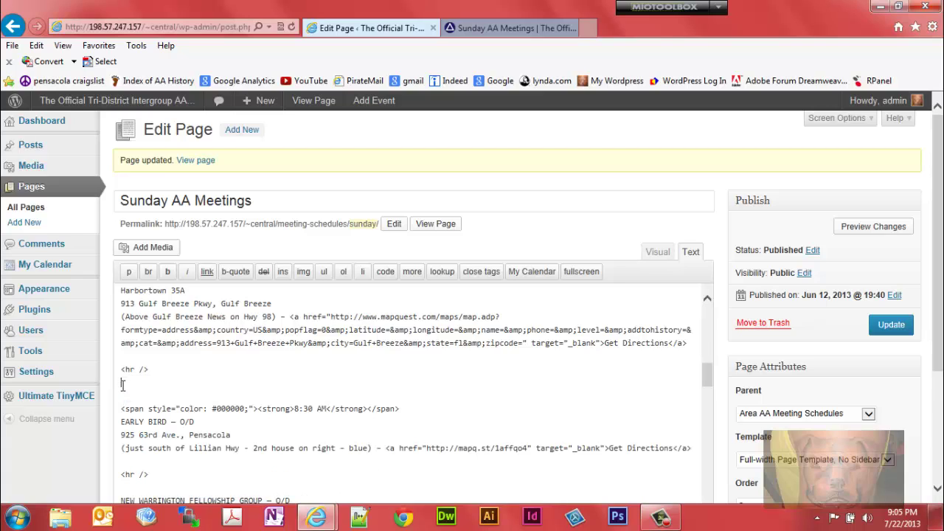
{"action": "key", "text": "Delete"}
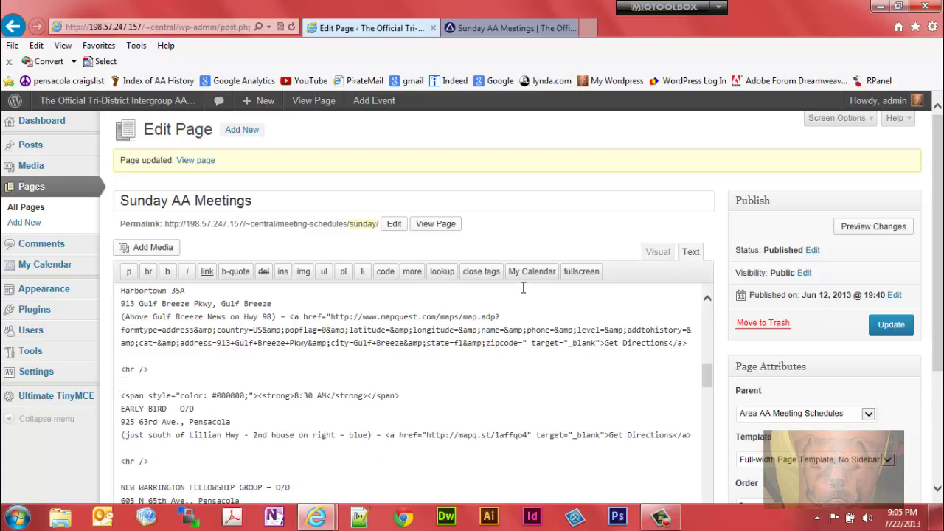
{"action": "left_click", "coordinate": [657, 251]}
{"action": "left_click_drag", "start_coordinate": [712, 354], "coordinate": [712, 398]}
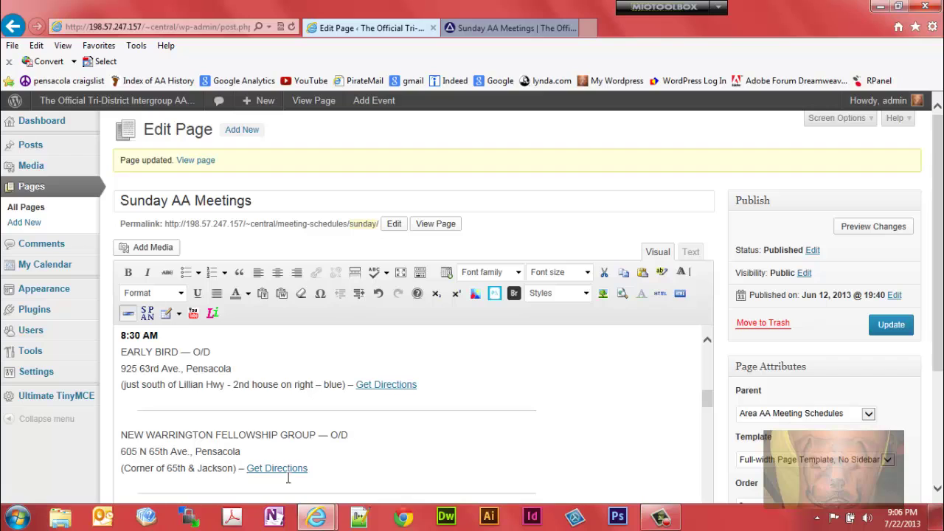
- Save the updated Sunday AA Meetings page and reload its live version to check the listings around 8:30 AM
{"action": "scroll", "coordinate": [942, 332], "scroll_direction": "down", "scroll_amount": 1}
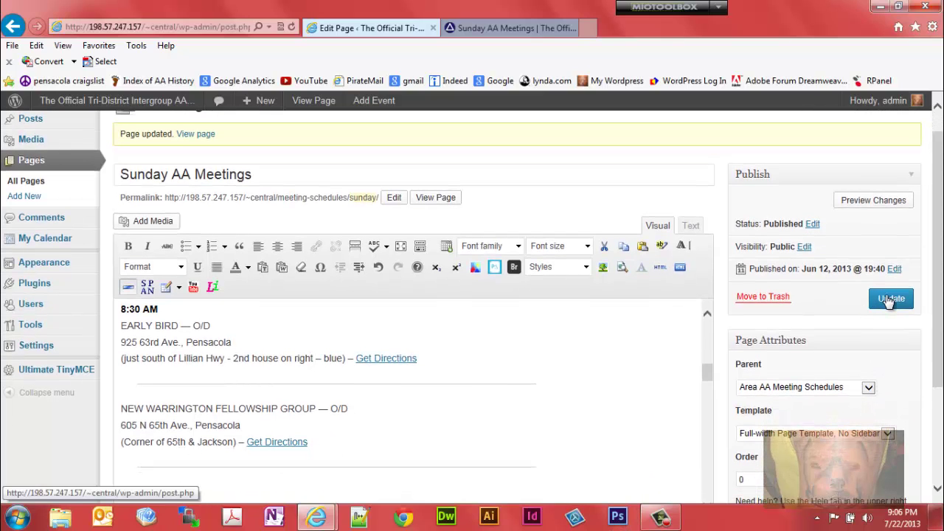
{"action": "left_click", "coordinate": [891, 303]}
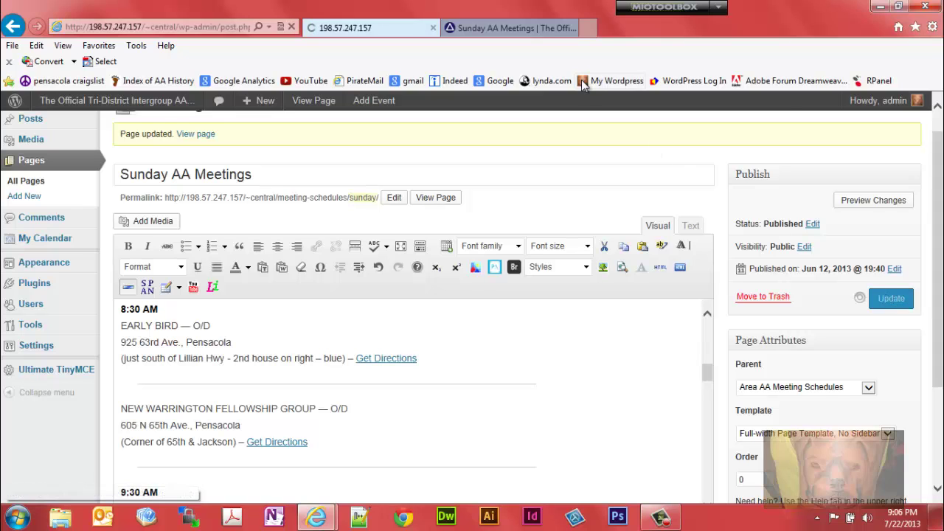
{"action": "left_click", "coordinate": [546, 33]}
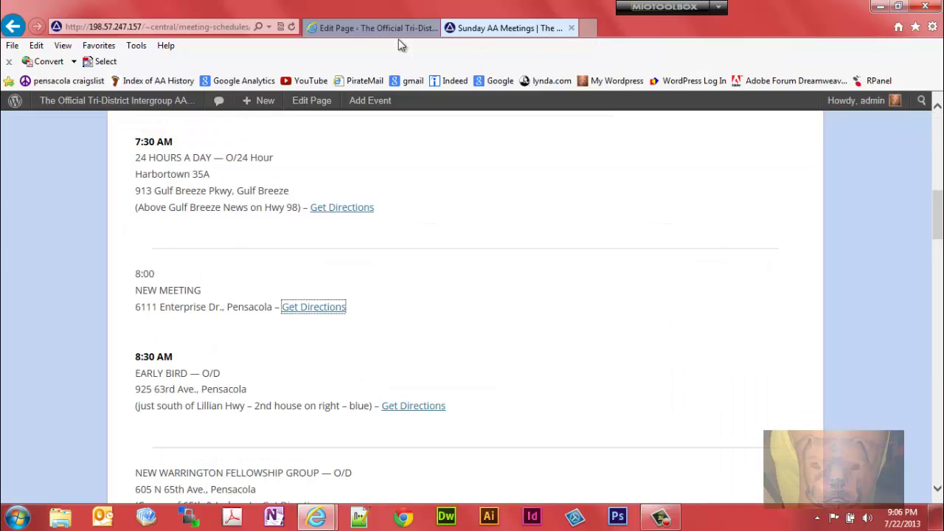
{"action": "left_click", "coordinate": [292, 28]}
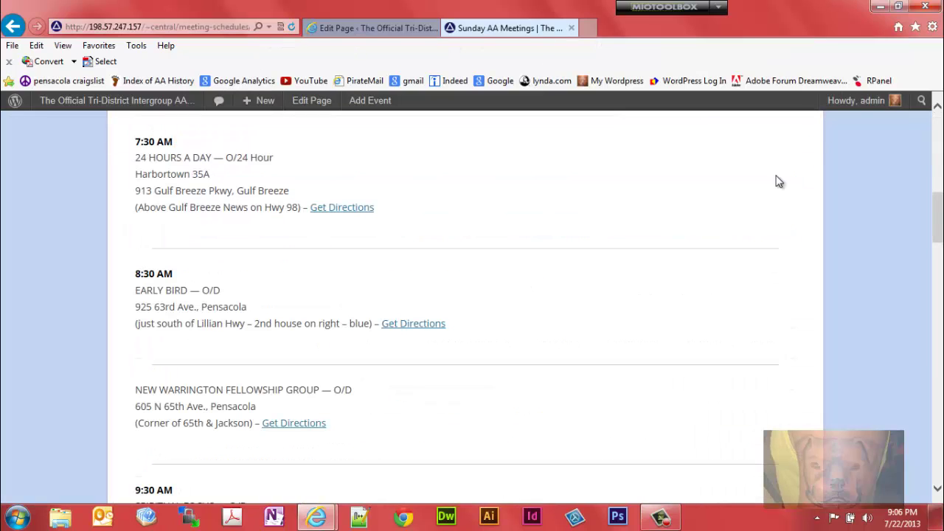
{"action": "mouse_move", "coordinate": [943, 207]}
{"action": "left_mouse_down"}
{"action": "mouse_move", "coordinate": [942, 251]}
{"action": "mouse_move", "coordinate": [942, 189]}
{"action": "mouse_move", "coordinate": [942, 197]}
{"action": "left_mouse_up"}
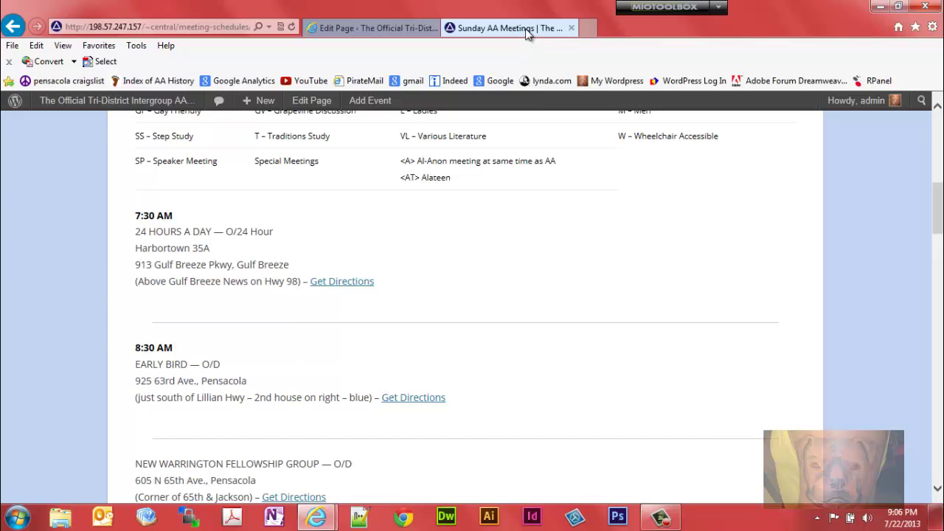
- Back in the page editor, review the HTML source around the 7:30 AM and 8:30 AM listings and return to the visual view
{"action": "left_click", "coordinate": [351, 31]}
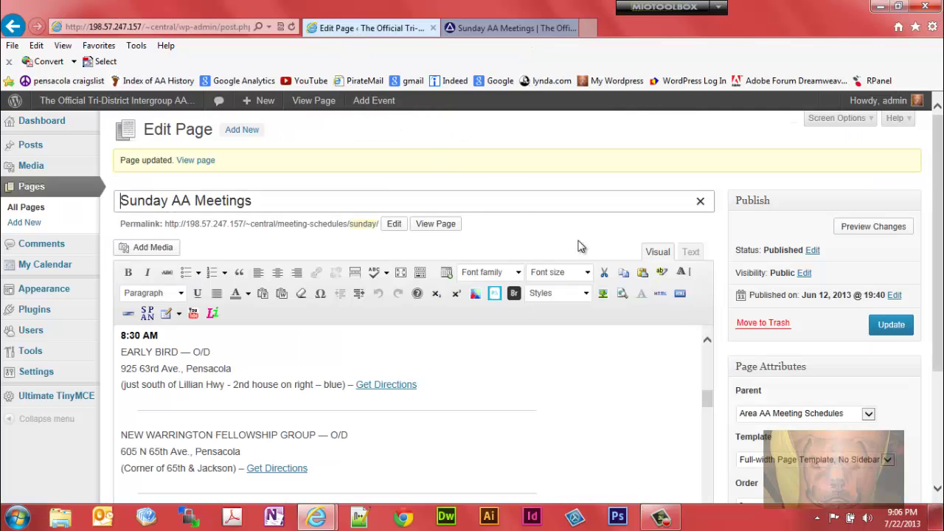
{"action": "left_click", "coordinate": [692, 253]}
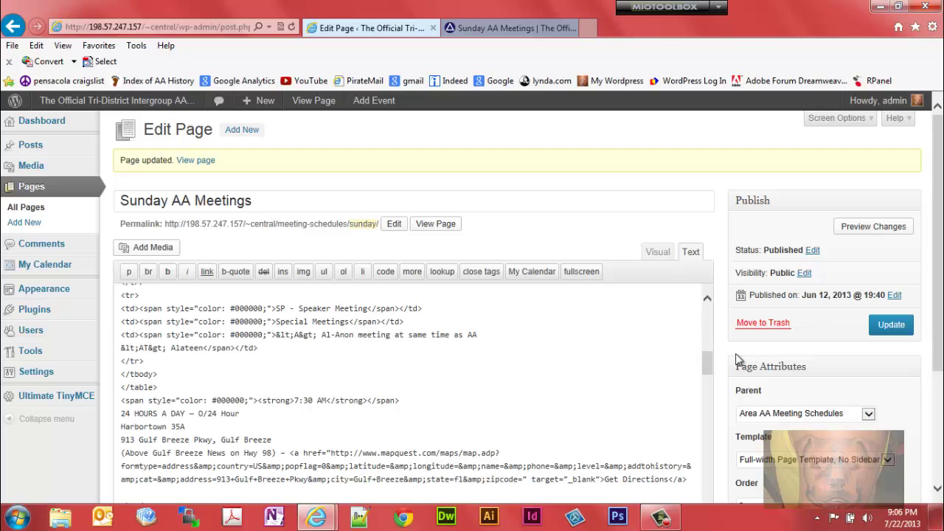
{"action": "left_click_drag", "start_coordinate": [708, 362], "coordinate": [721, 387]}
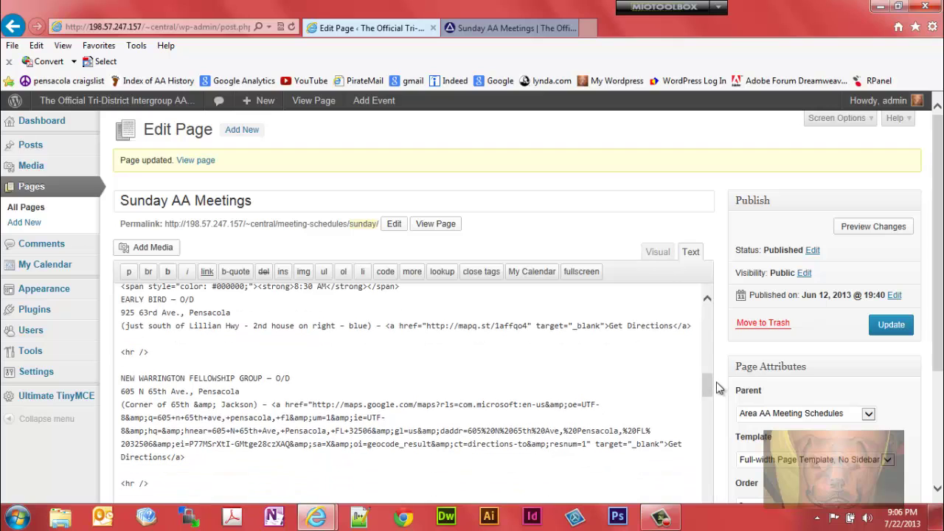
{"action": "left_click", "coordinate": [658, 253]}
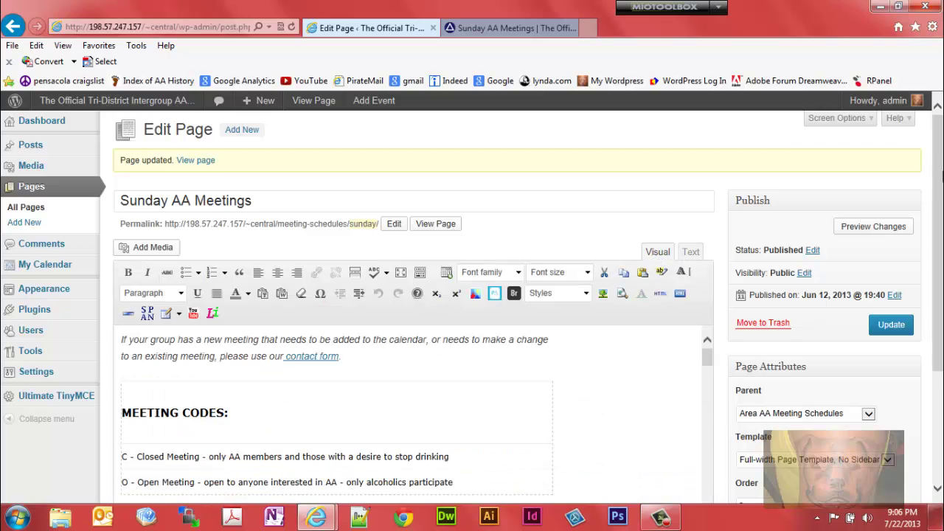
{"action": "left_click_drag", "start_coordinate": [942, 175], "coordinate": [942, 234]}
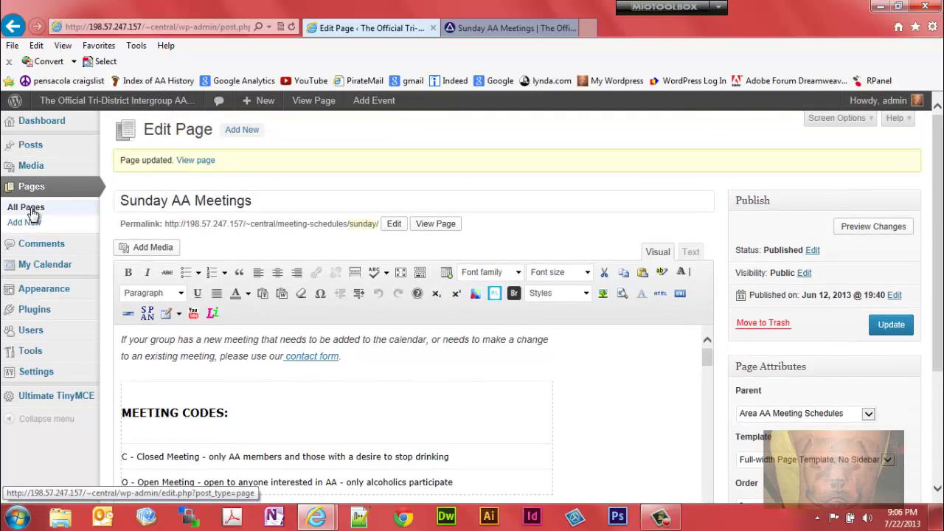
- Start a new page titled My New Page
{"action": "left_click", "coordinate": [31, 225]}
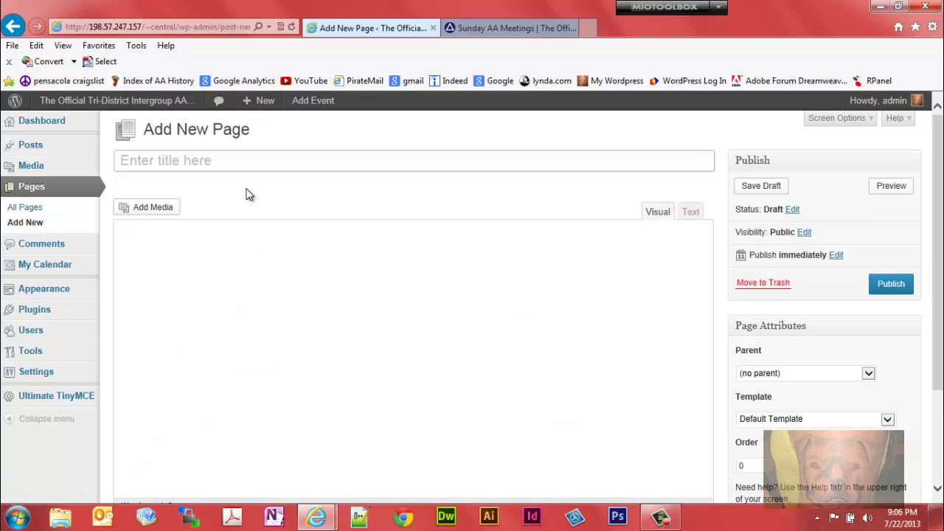
{"action": "type", "text": "My Ne"}
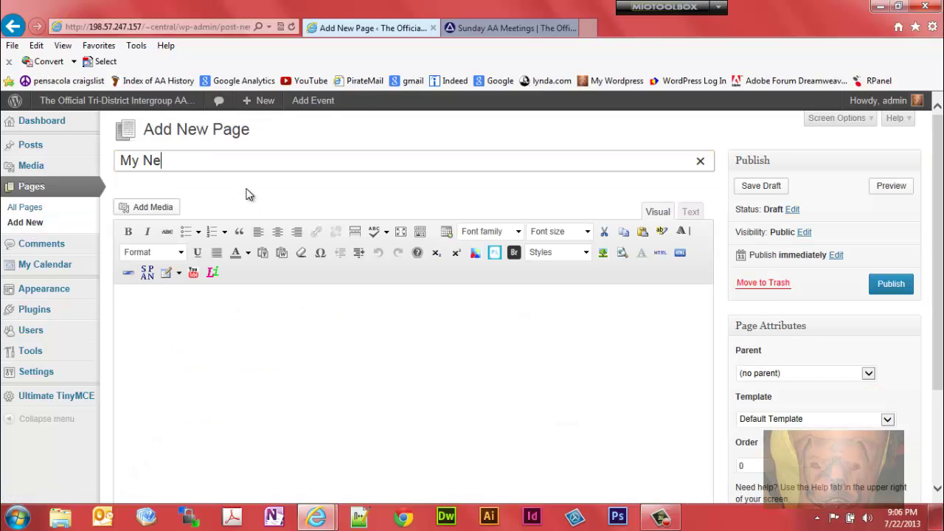
{"action": "type", "text": "w Page"}
- Fill the page body with 5 unformatted sentences of Latin Lorem ipsum text and publish the page
{"action": "left_click", "coordinate": [214, 273]}
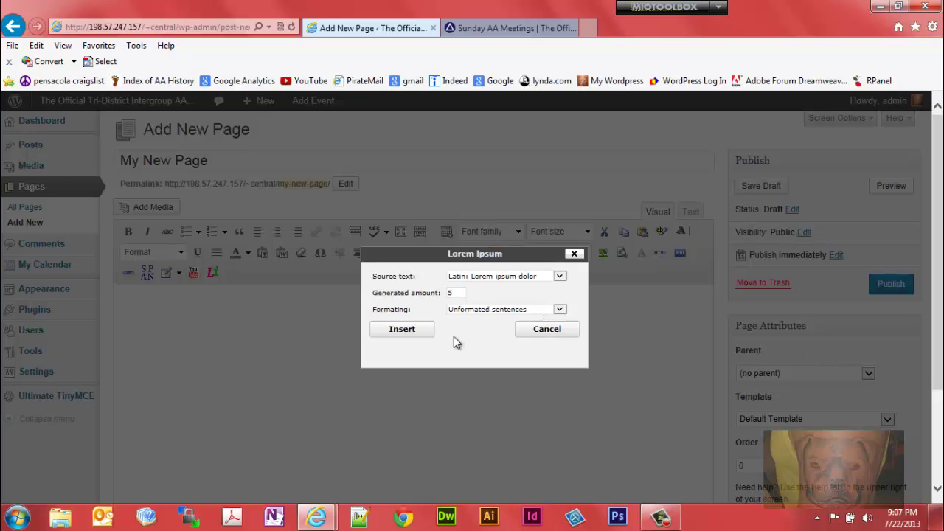
{"action": "left_click", "coordinate": [422, 327]}
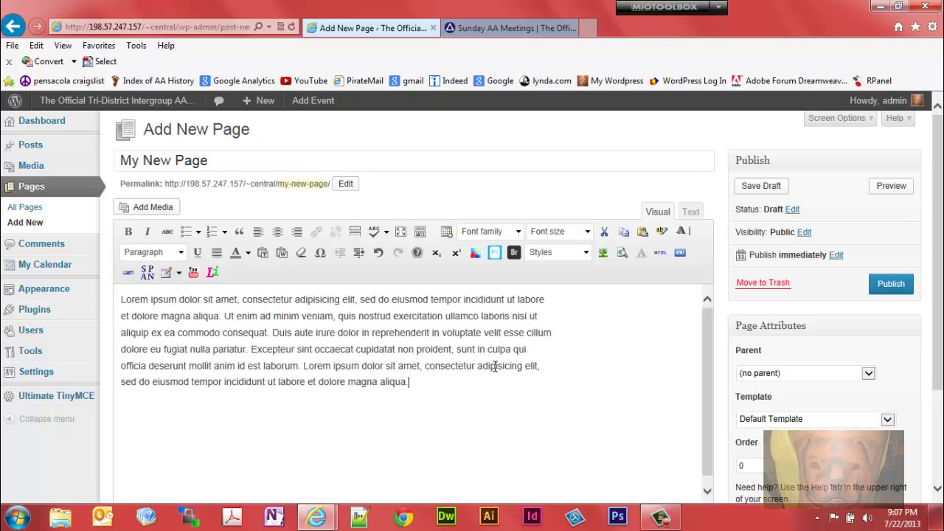
{"action": "left_click", "coordinate": [891, 286]}
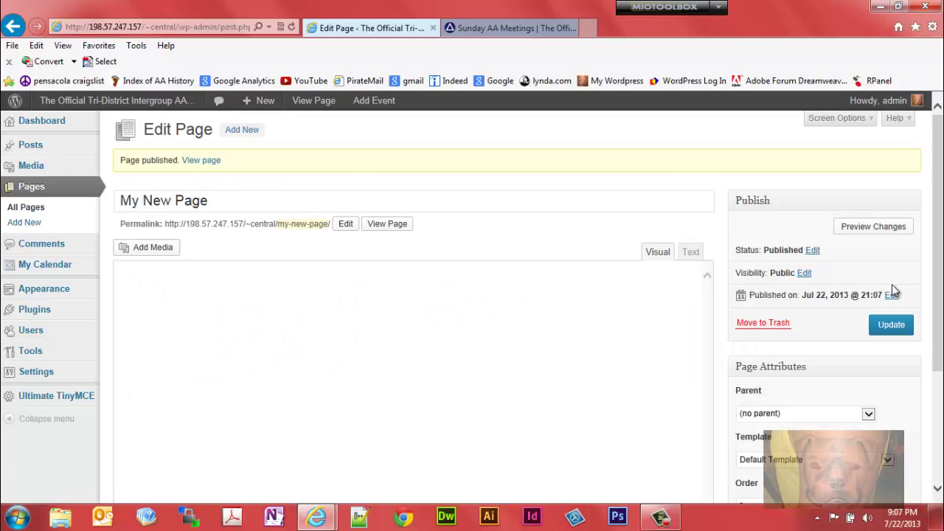
- Preview My New Page on the site, check its text and sidebar, and return to the editor
{"action": "left_click", "coordinate": [891, 226]}
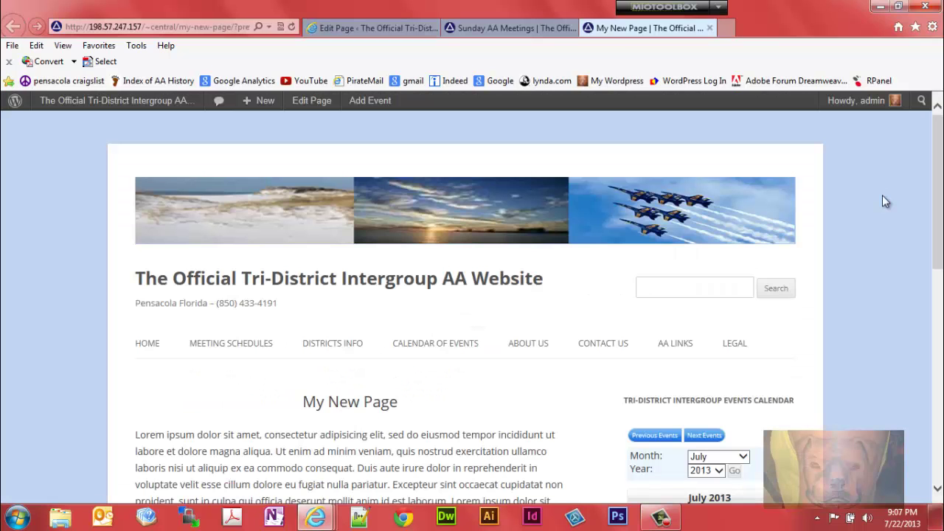
{"action": "scroll", "coordinate": [931, 164], "scroll_direction": "down", "scroll_amount": 3}
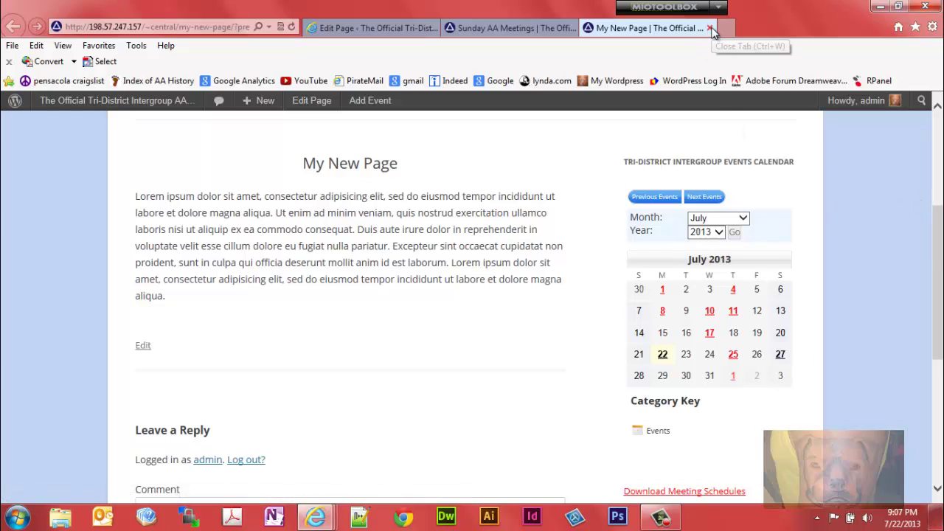
{"action": "left_click", "coordinate": [359, 30]}
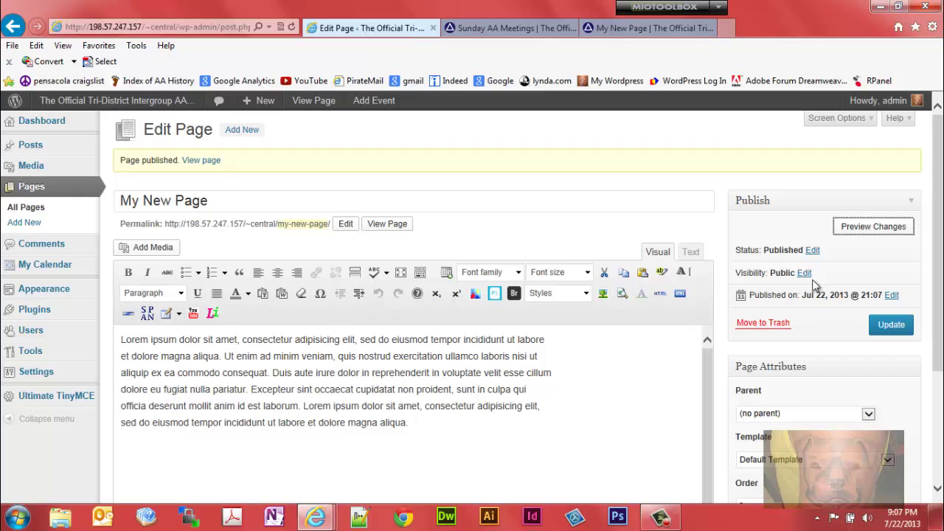
- Set the page template to Full-width Page Template, No Sidebar and update My New Page
{"action": "scroll", "coordinate": [939, 298], "scroll_direction": "down", "scroll_amount": 3}
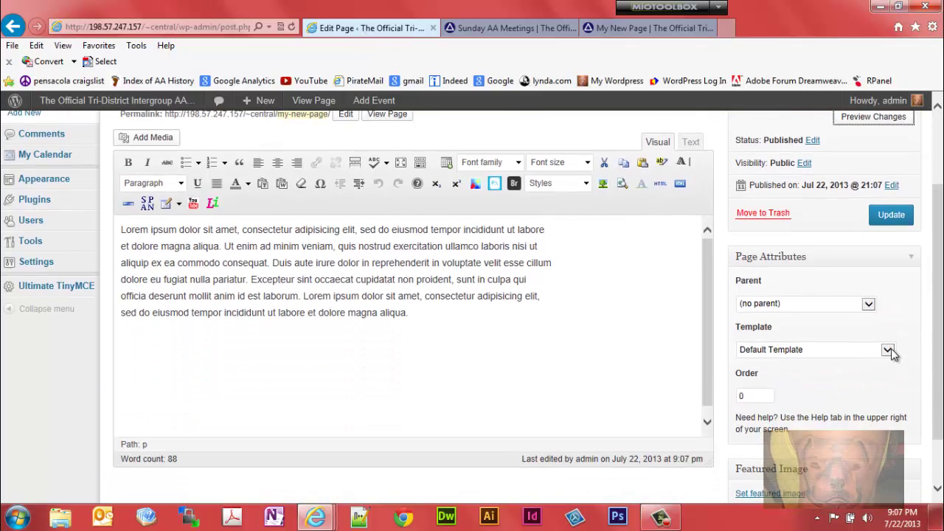
{"action": "left_click", "coordinate": [892, 354]}
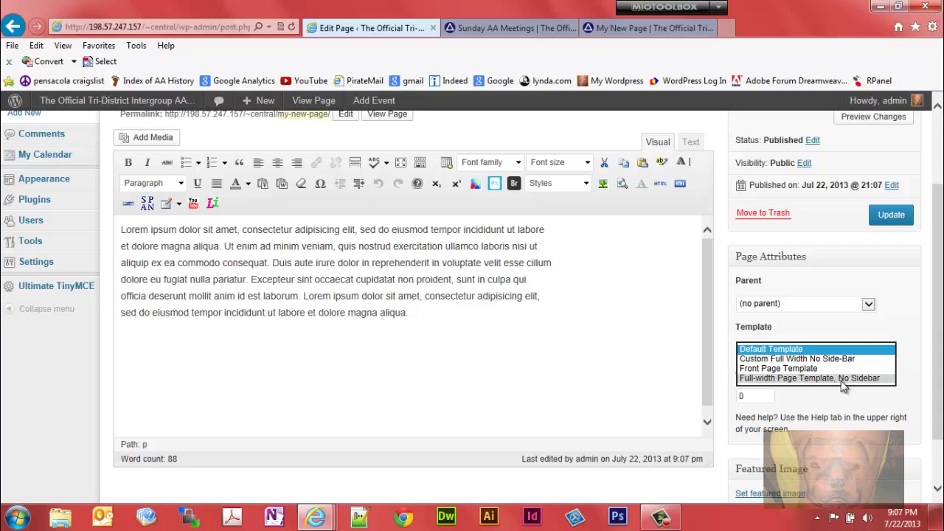
{"action": "left_click", "coordinate": [844, 378]}
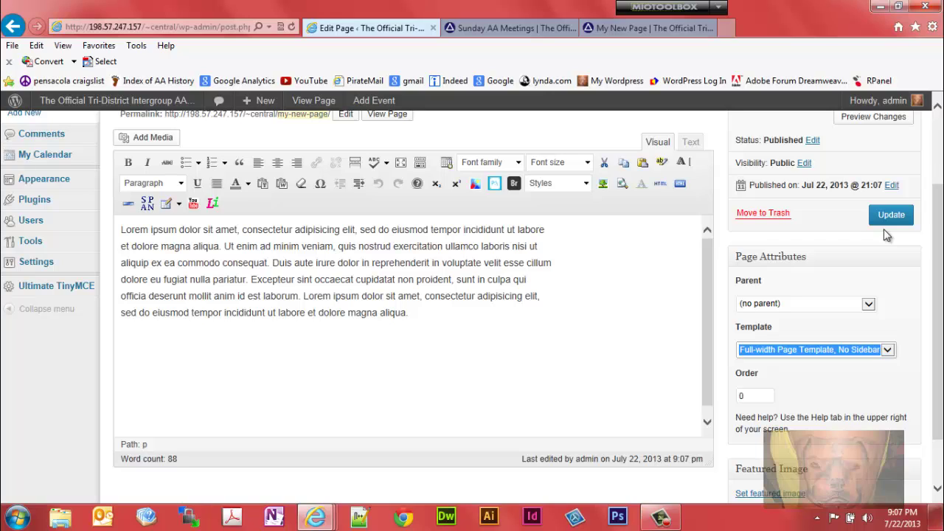
{"action": "left_click", "coordinate": [890, 353]}
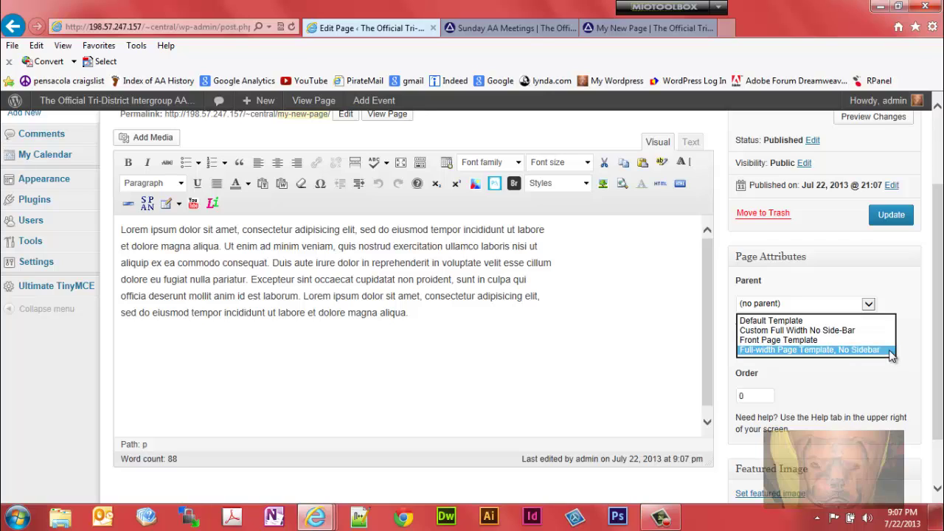
{"action": "left_click", "coordinate": [817, 351]}
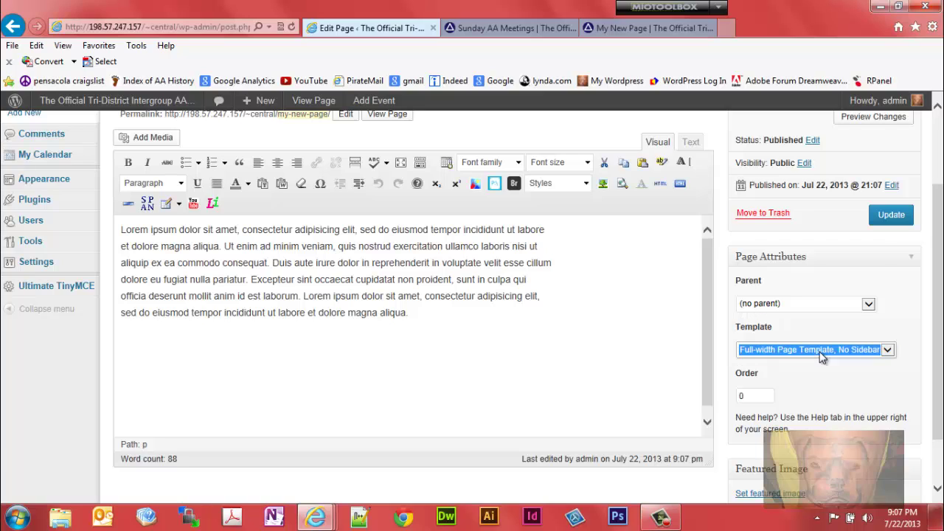
{"action": "left_click", "coordinate": [888, 218]}
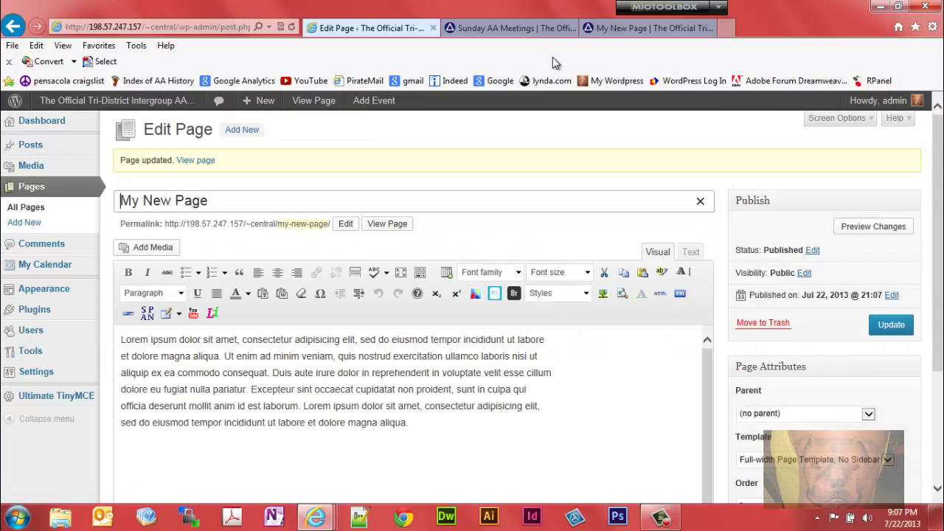
- Reload the My New Page preview and check its layout down to the comment form
{"action": "left_click", "coordinate": [602, 28]}
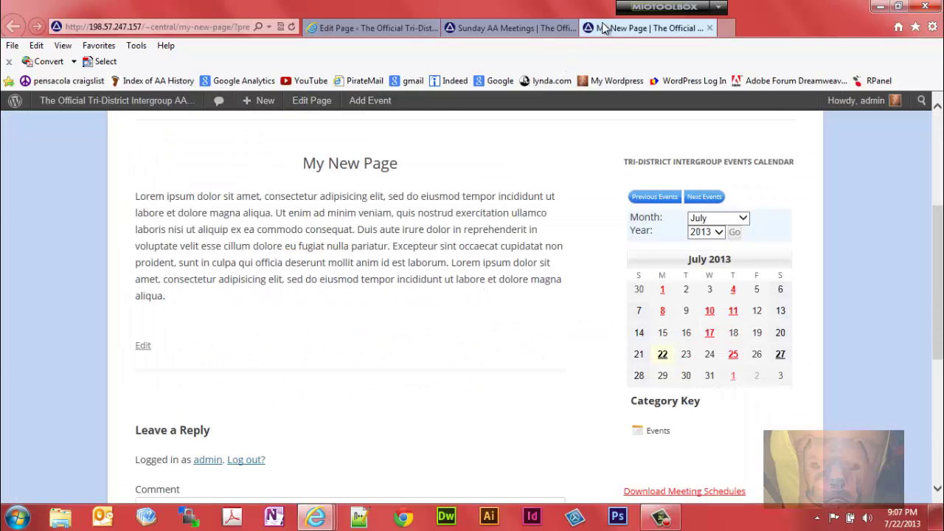
{"action": "left_click", "coordinate": [292, 27]}
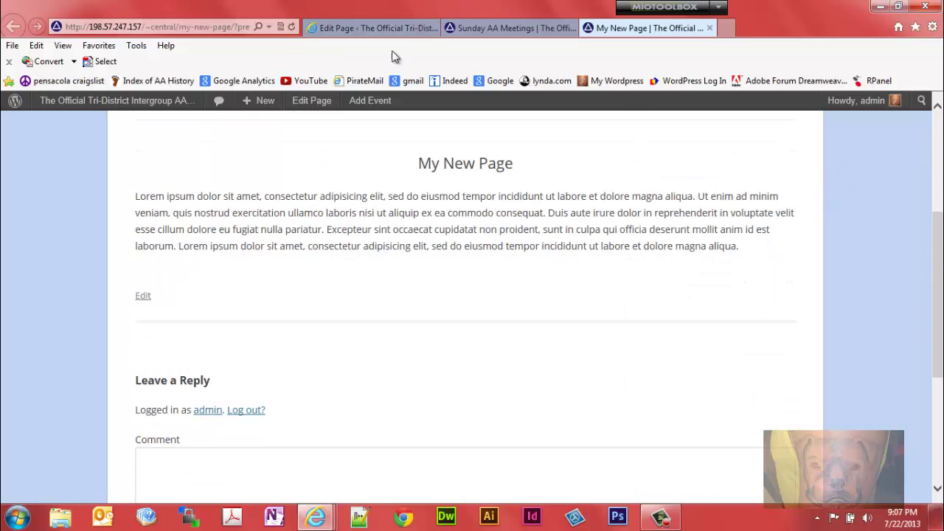
{"action": "scroll", "coordinate": [942, 281], "scroll_direction": "down", "scroll_amount": 3}
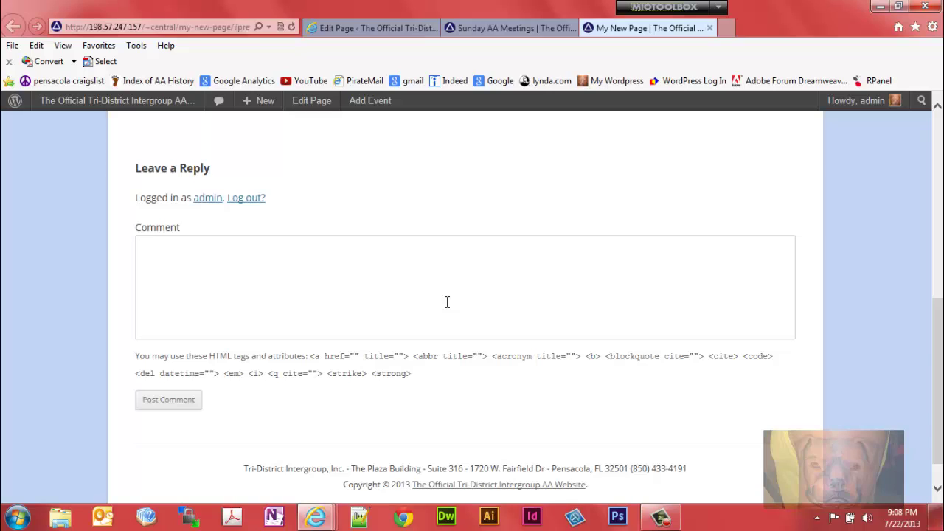
- From the list of all pages, quick-edit My New Page to disallow comments and update it
{"action": "left_click", "coordinate": [421, 27]}
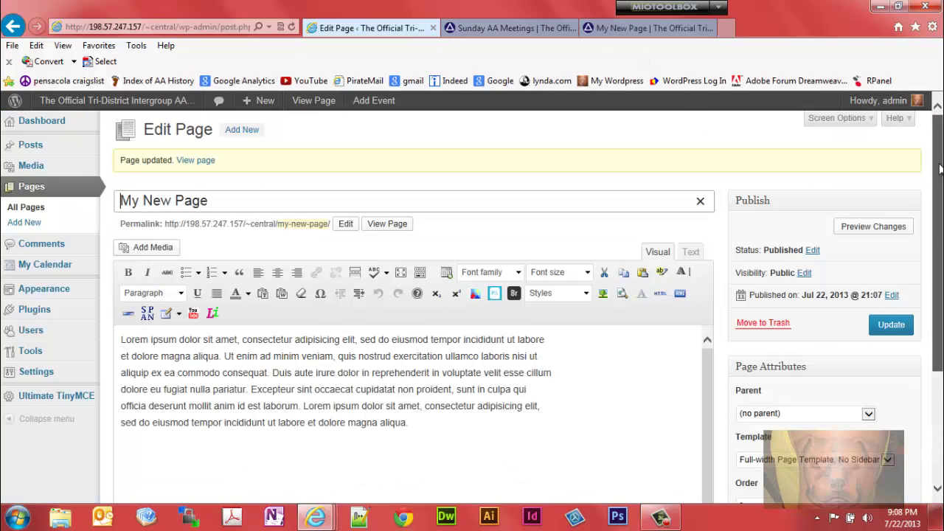
{"action": "left_click_drag", "start_coordinate": [940, 168], "coordinate": [942, 118]}
{"action": "left_click", "coordinate": [30, 211]}
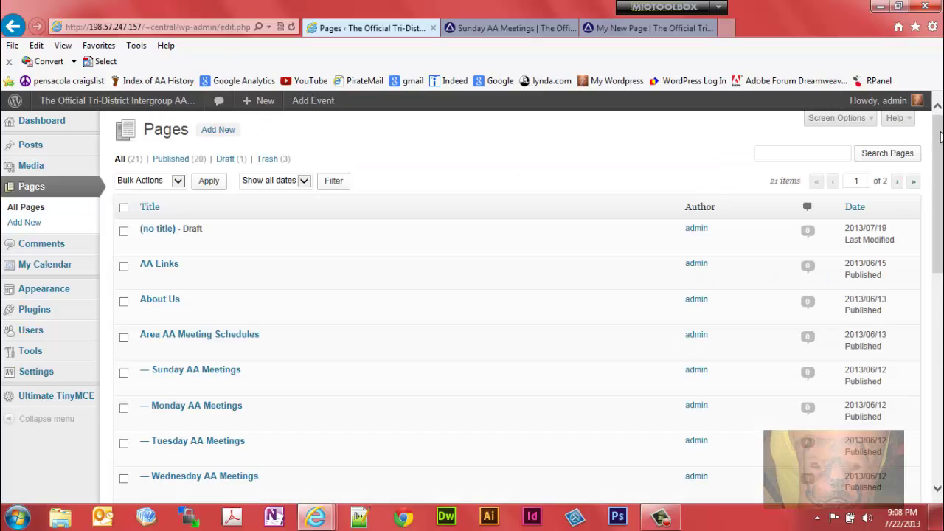
{"action": "left_click_drag", "start_coordinate": [943, 136], "coordinate": [942, 345]}
{"action": "mouse_move", "coordinate": [238, 381]}
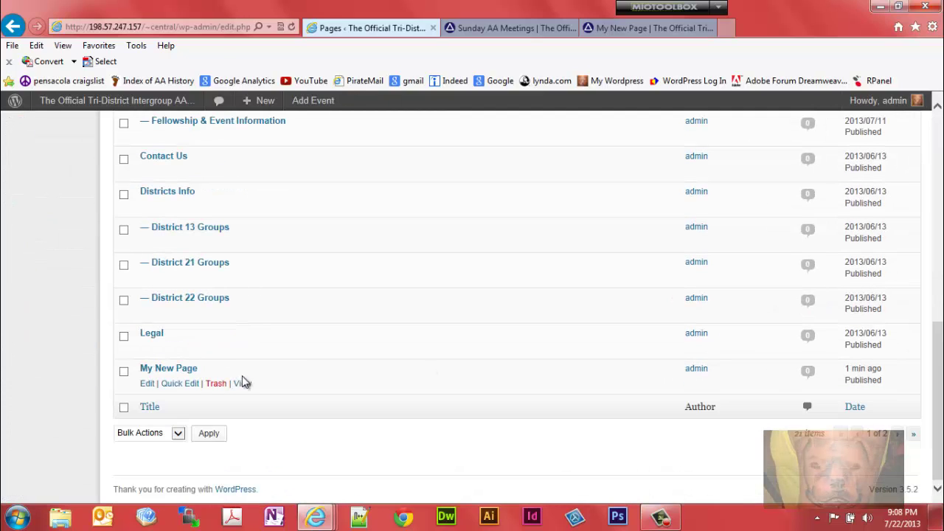
{"action": "left_click", "coordinate": [179, 385]}
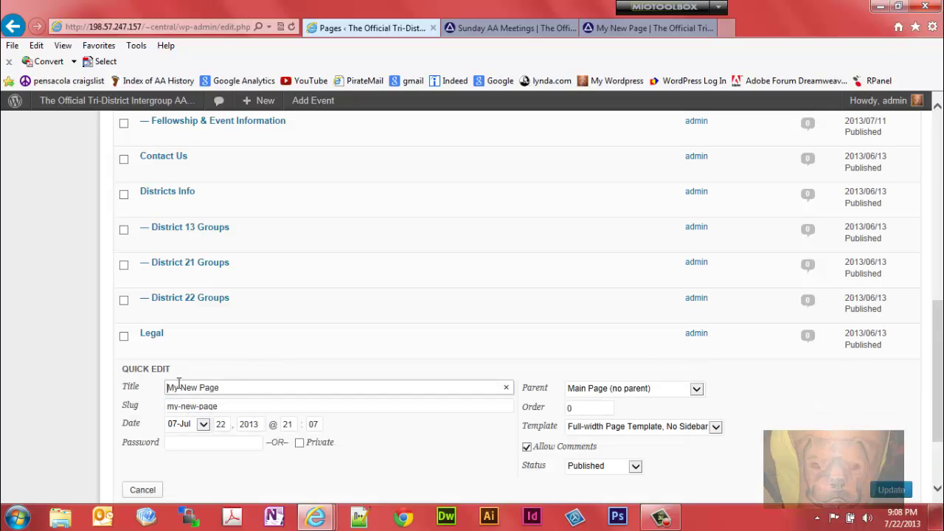
{"action": "left_click", "coordinate": [527, 448]}
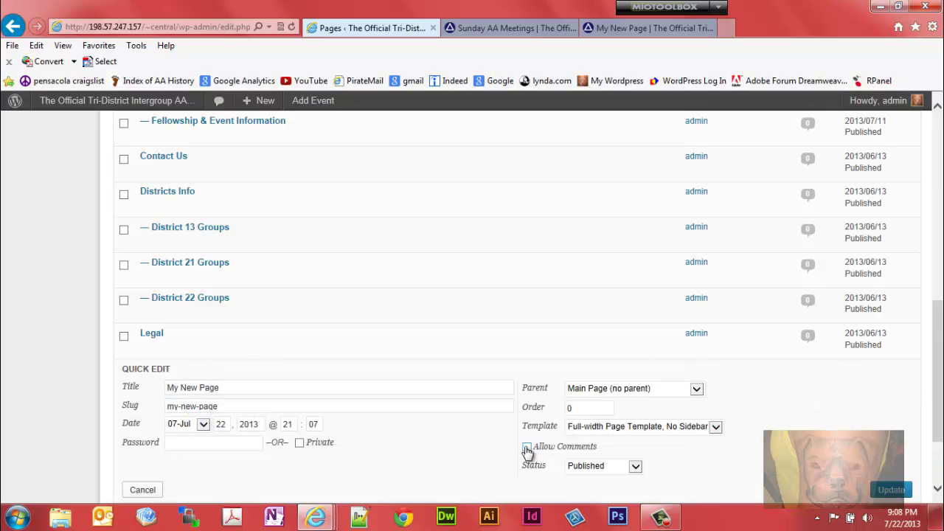
{"action": "left_click", "coordinate": [893, 490]}
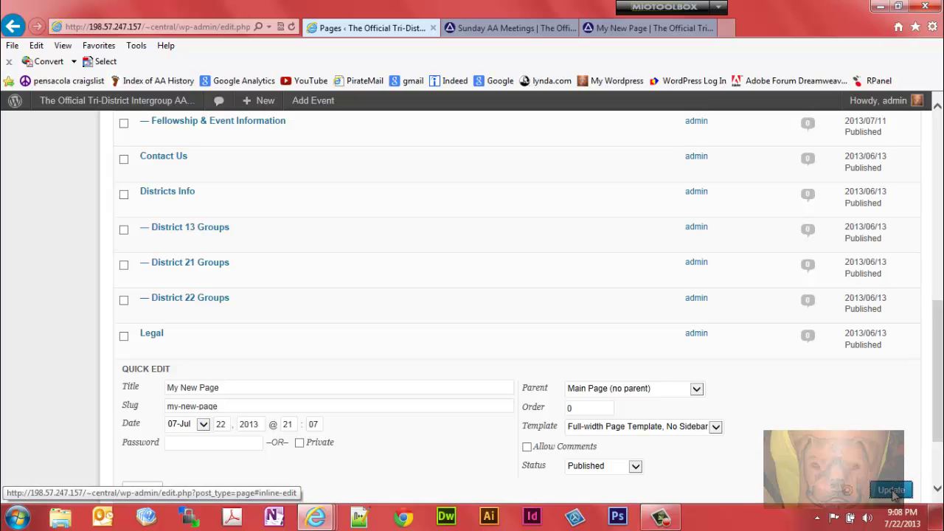
- Reload the My New Page preview and check the area below the text for the comment form
{"action": "left_click", "coordinate": [600, 34]}
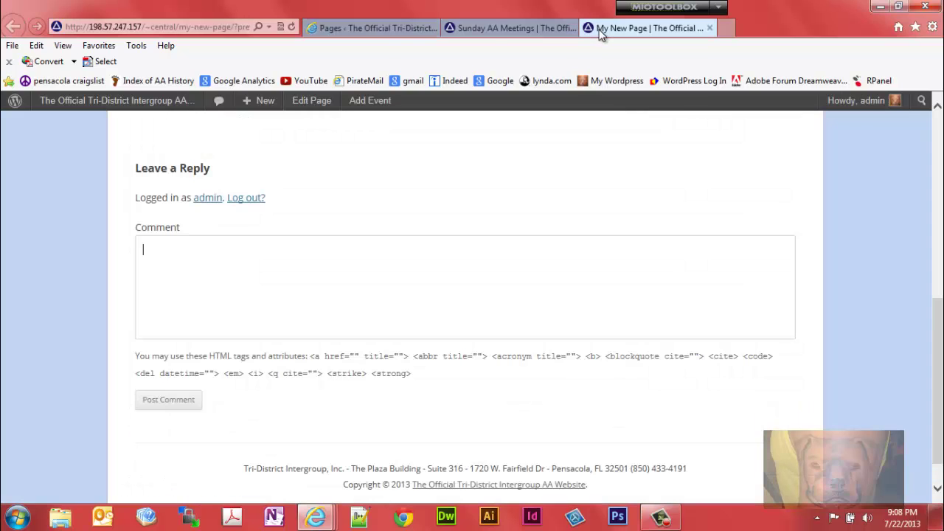
{"action": "left_click", "coordinate": [291, 27]}
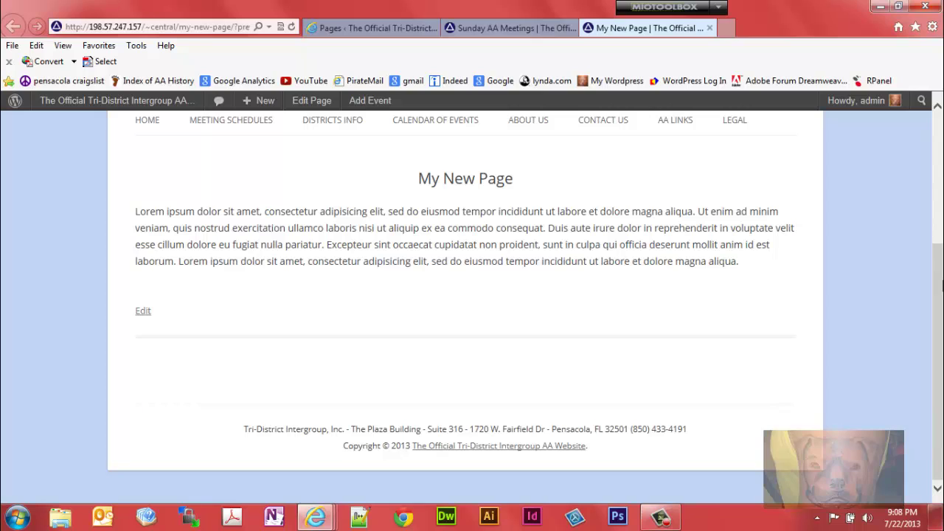
{"action": "left_click", "coordinate": [335, 28]}
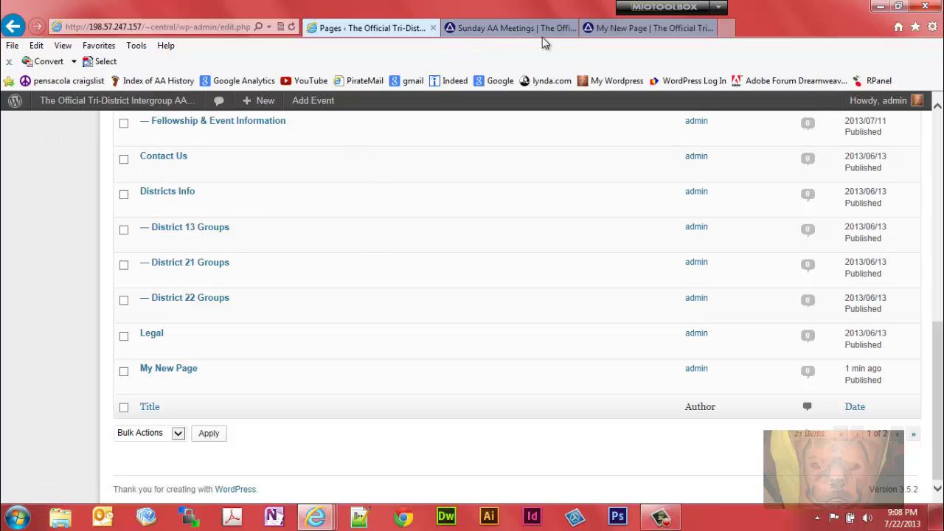
{"action": "left_click", "coordinate": [628, 29]}
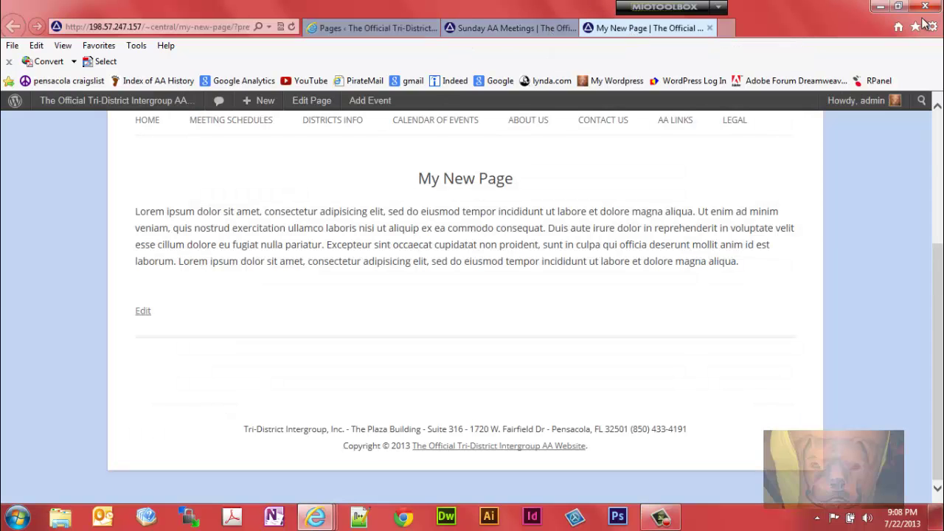
- Open My New Page for editing directly from its preview on the site
{"action": "left_click", "coordinate": [142, 312]}
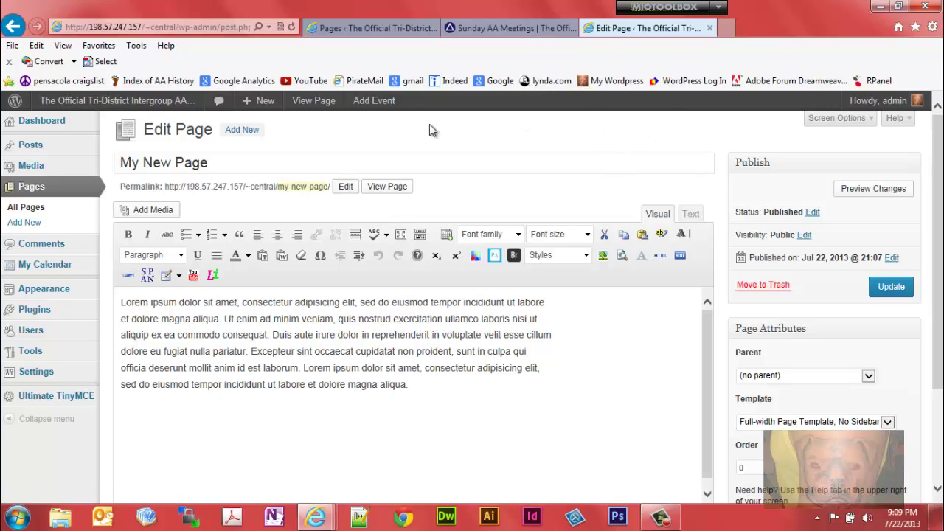
{"action": "mouse_move", "coordinate": [92, 103]}
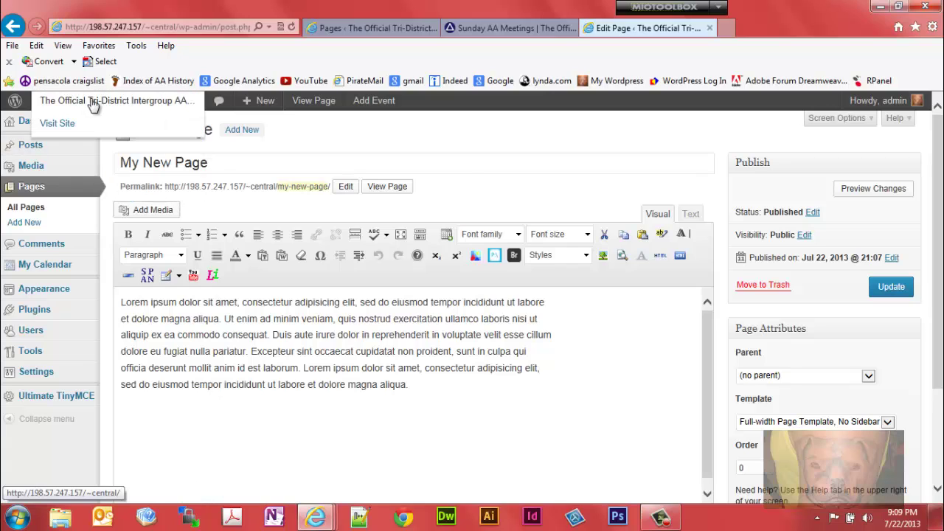